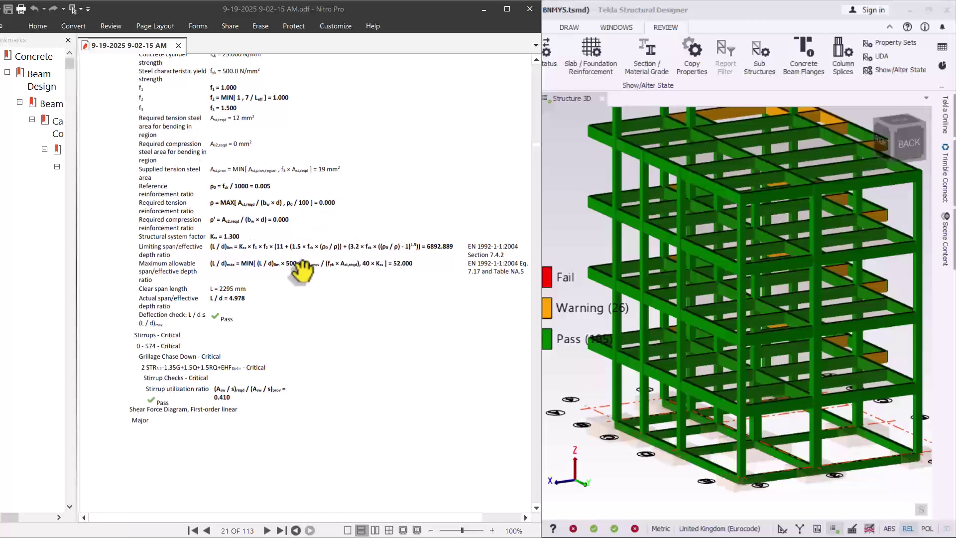
Step: Scroll the beam design report from page 21 to page 26, then back up to page 25
scroll(314, 244, "up", 1)
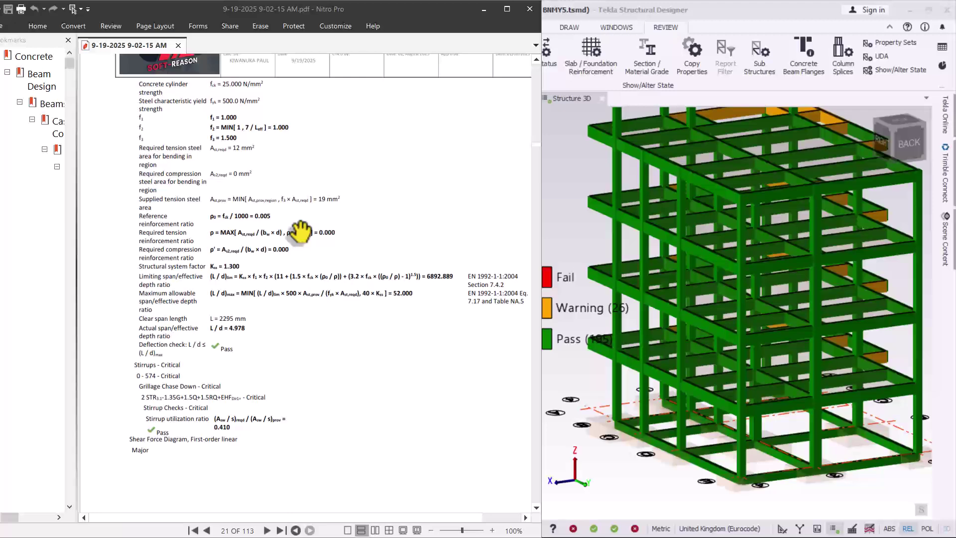
scroll(302, 366, "down", 3)
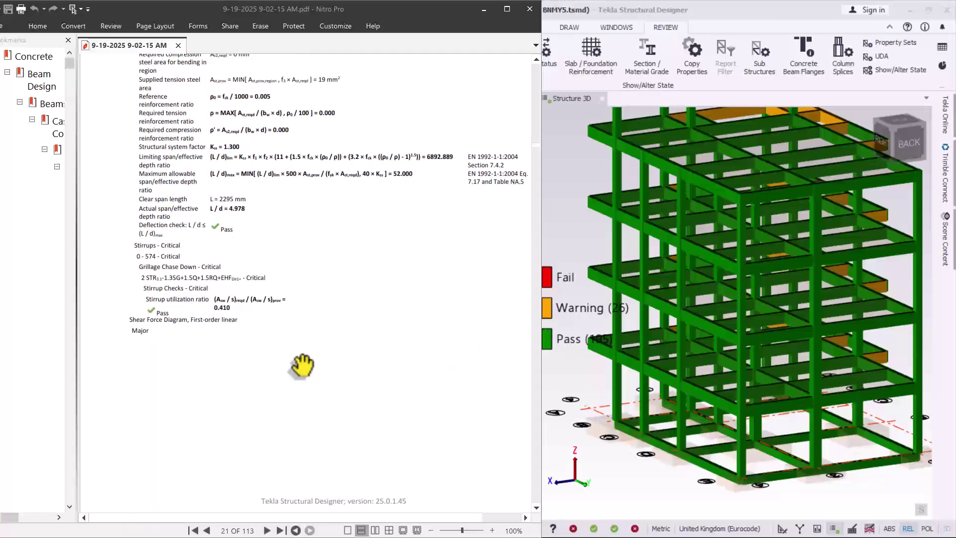
scroll(302, 366, "down", 12)
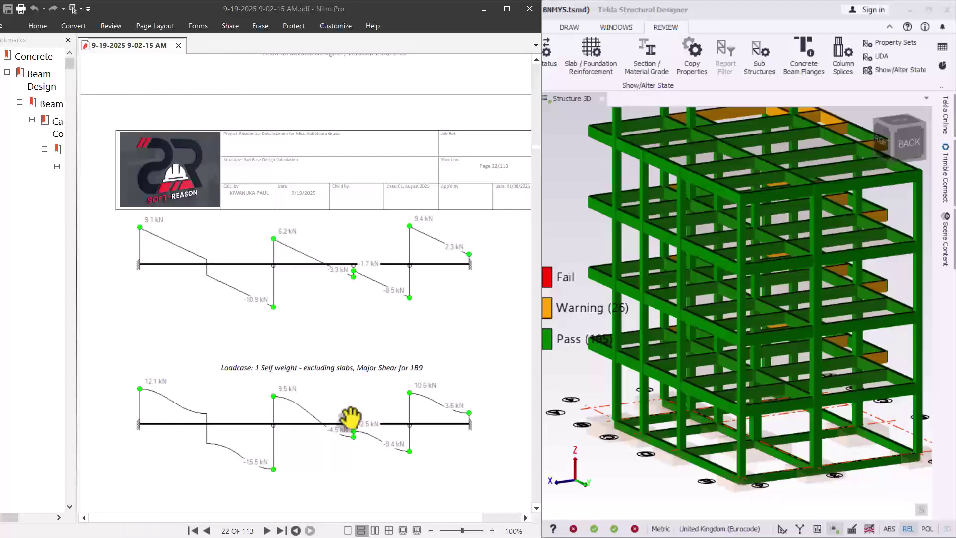
scroll(351, 419, "down", 3)
mouse_move(758, 374)
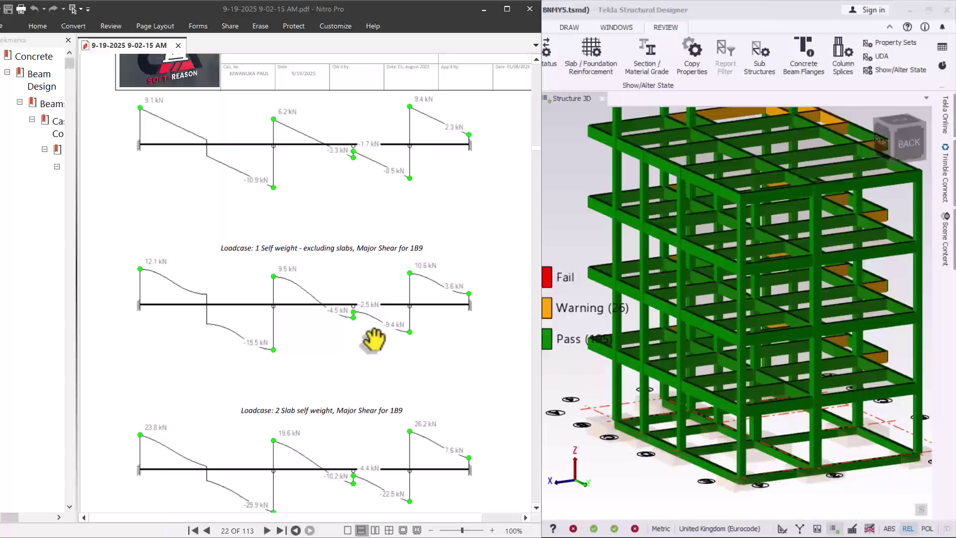
scroll(427, 413, "down", 6)
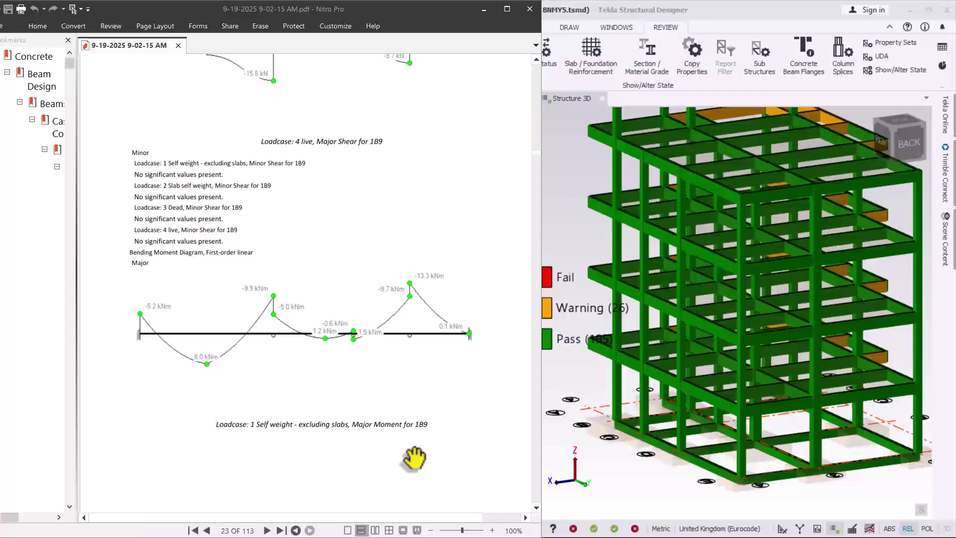
scroll(413, 458, "down", 12)
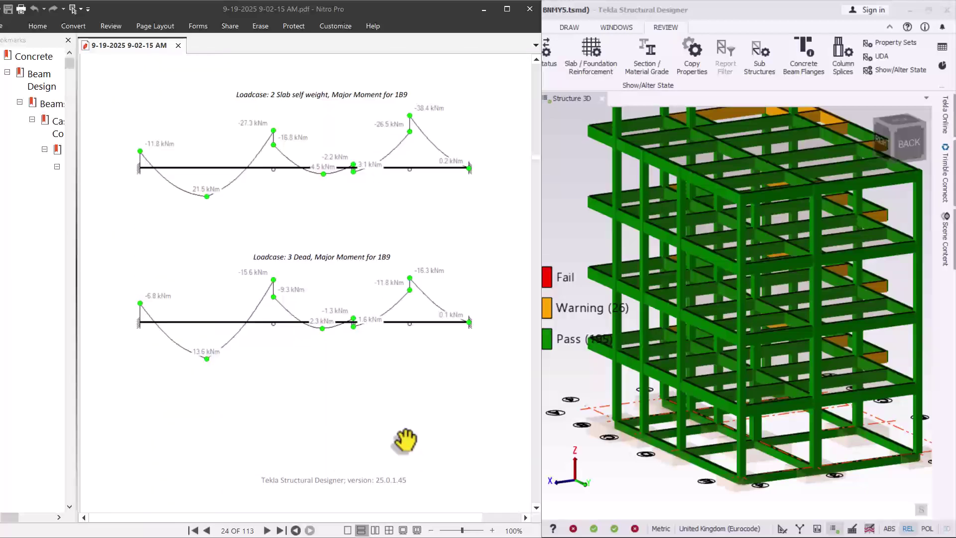
scroll(406, 439, "down", 15)
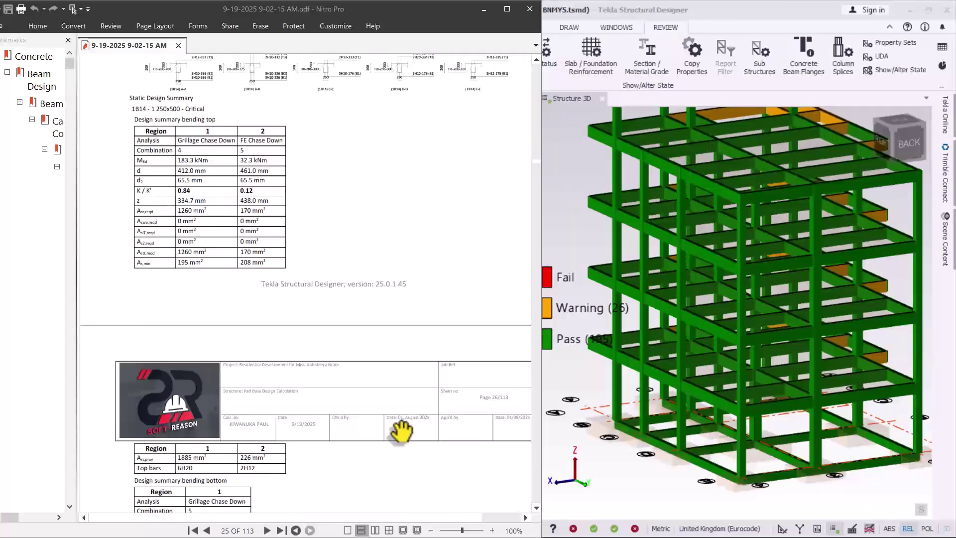
scroll(401, 431, "down", 5)
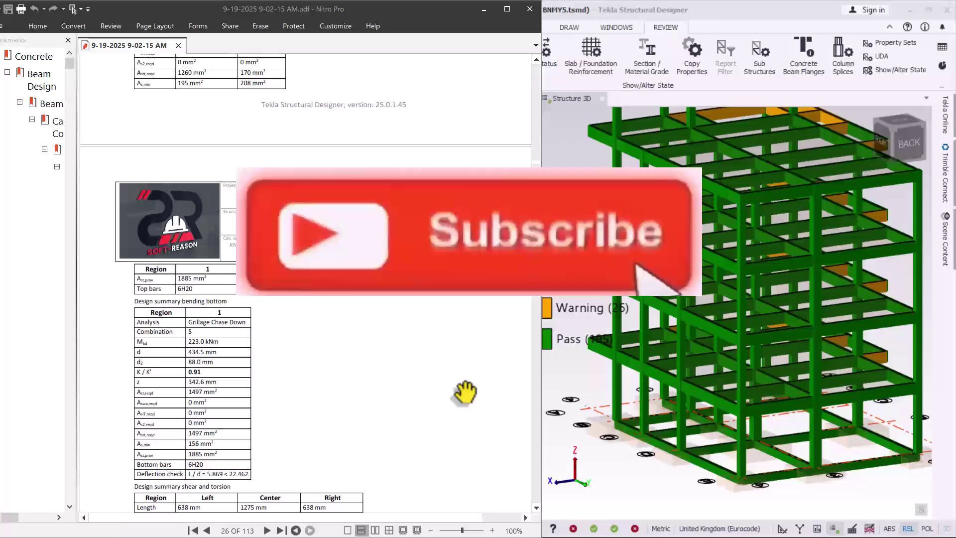
scroll(465, 393, "up", 12)
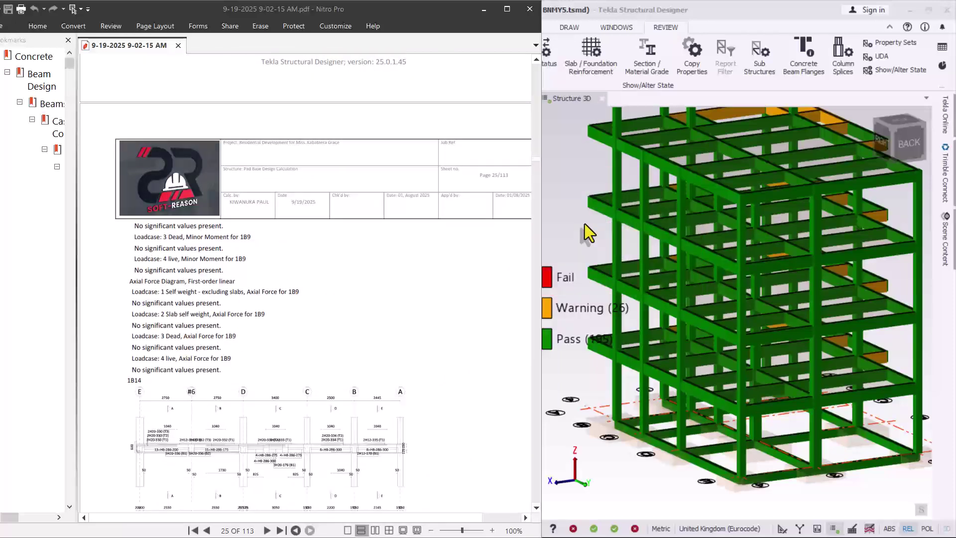
Step: Bring Tekla forward, then zoom and orbit the 3D structure view to see it from right-back
left_click(568, 186)
mouse_move(702, 300)
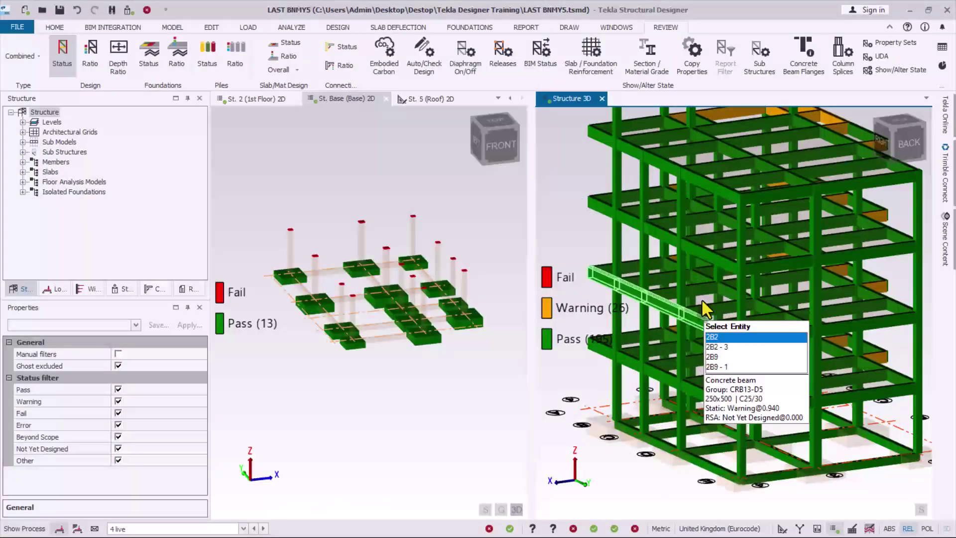
scroll(702, 300, "up", 4)
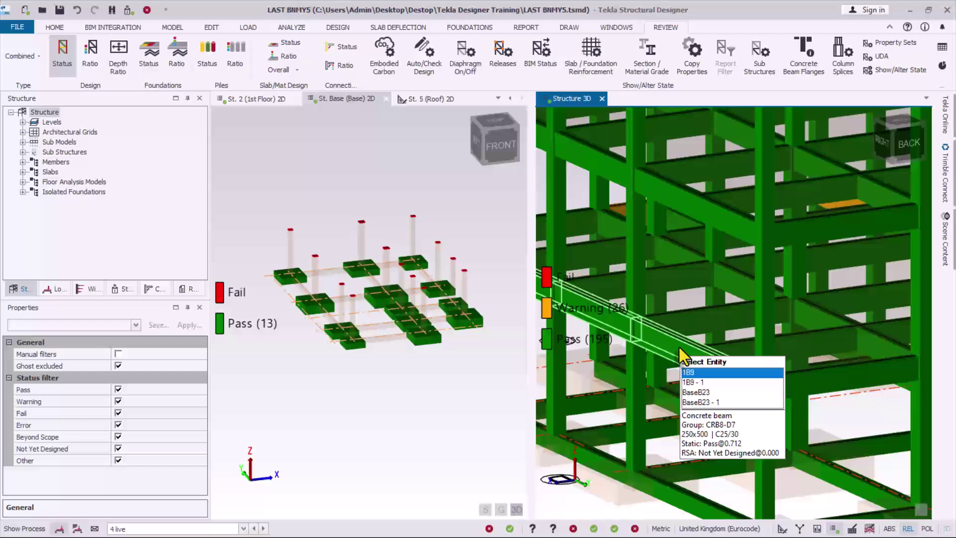
scroll(680, 348, "down", 3)
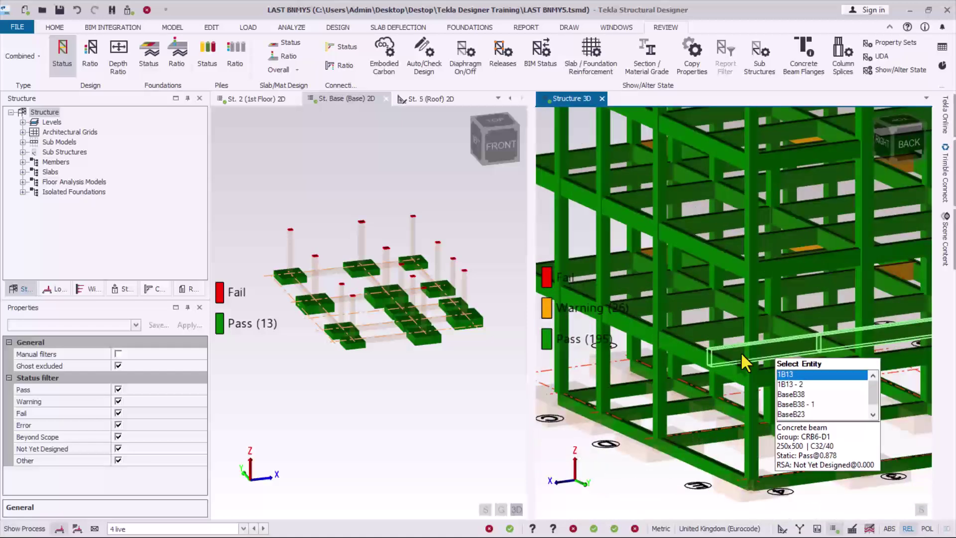
scroll(708, 354, "down", 4)
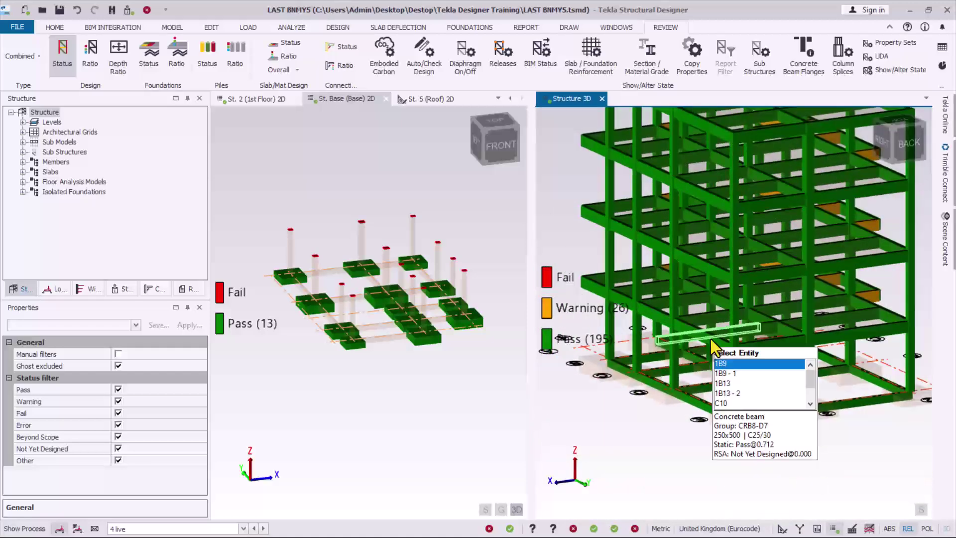
scroll(710, 339, "up", 3)
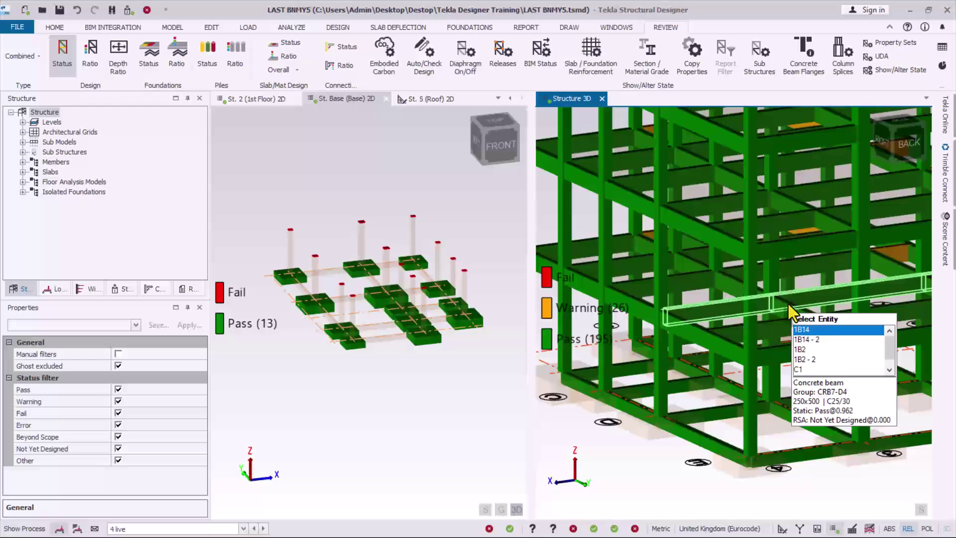
scroll(742, 379, "down", 4)
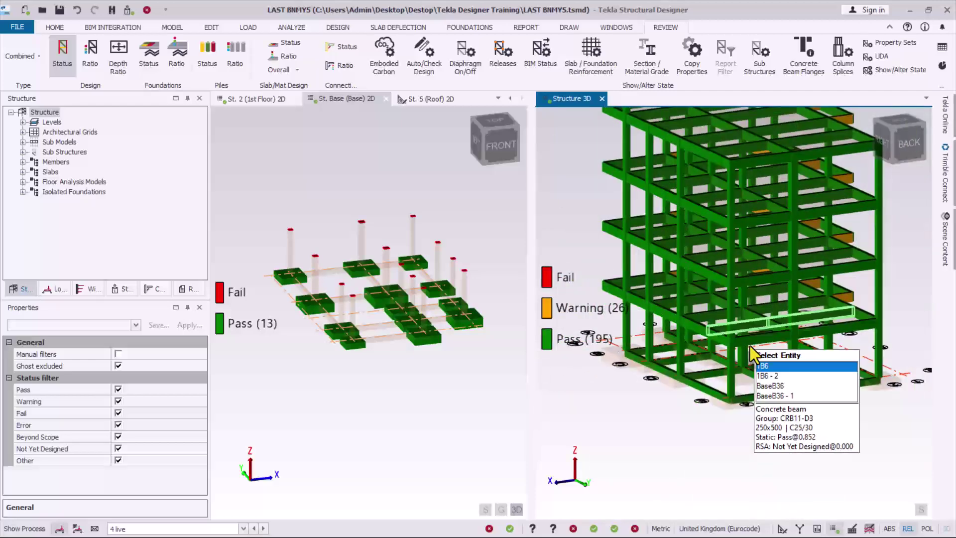
scroll(745, 342, "up", 5)
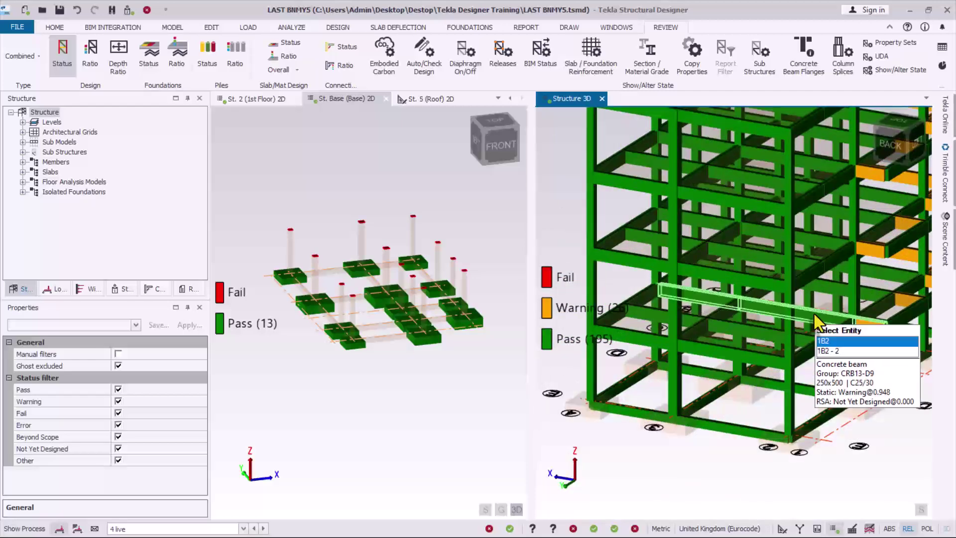
middle_click_drag(814, 313, 892, 316)
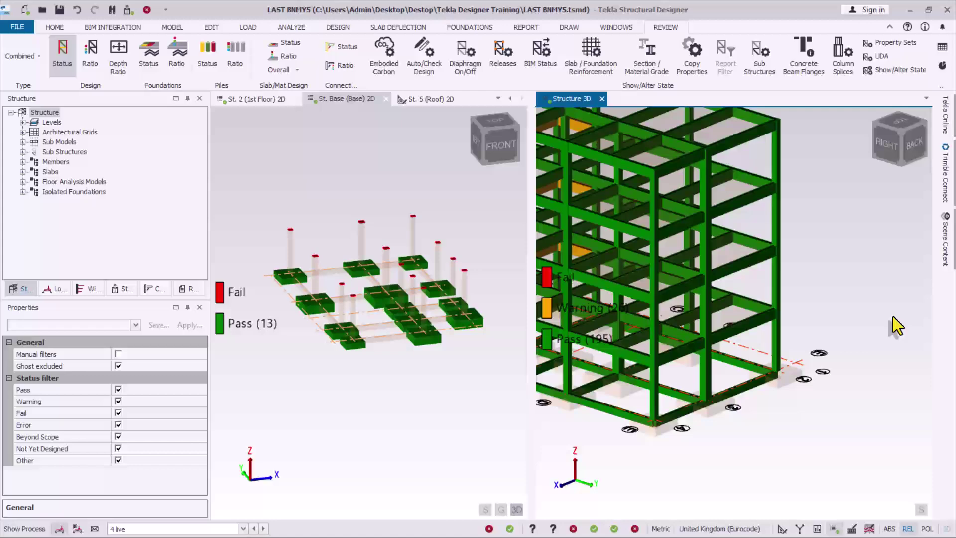
Step: Widen the 3D structure view beside the 2D plan and zoom to inspect the beams
left_click_drag(531, 222, 404, 249)
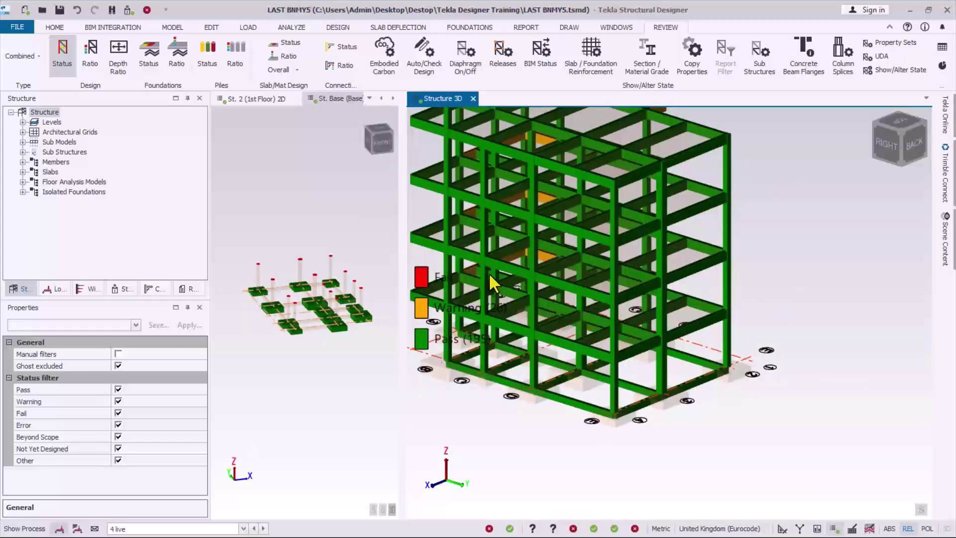
scroll(824, 322, "down", 2)
scroll(652, 324, "up", 5)
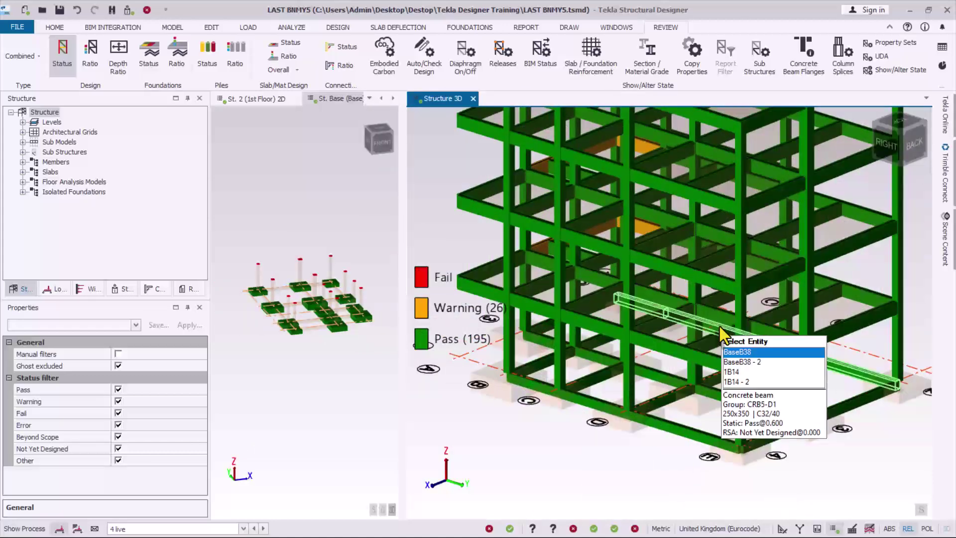
scroll(719, 326, "down", 2)
scroll(635, 384, "up", 4)
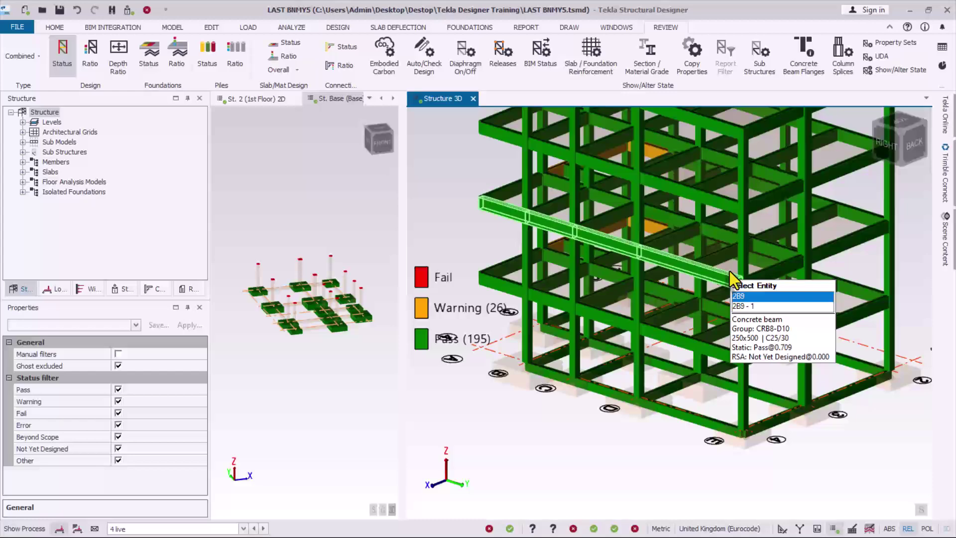
scroll(756, 254, "up", 2)
scroll(704, 299, "down", 2)
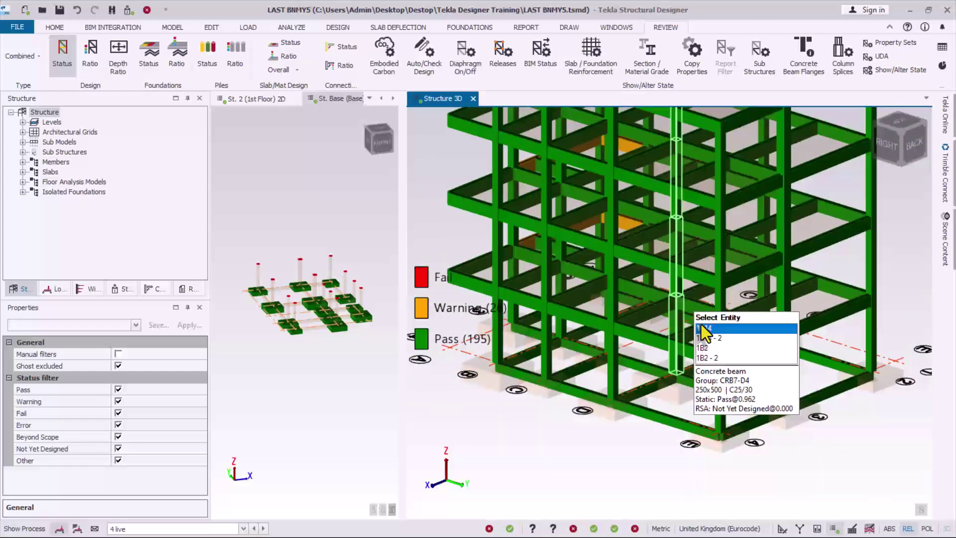
scroll(701, 324, "down", 2)
scroll(640, 319, "up", 5)
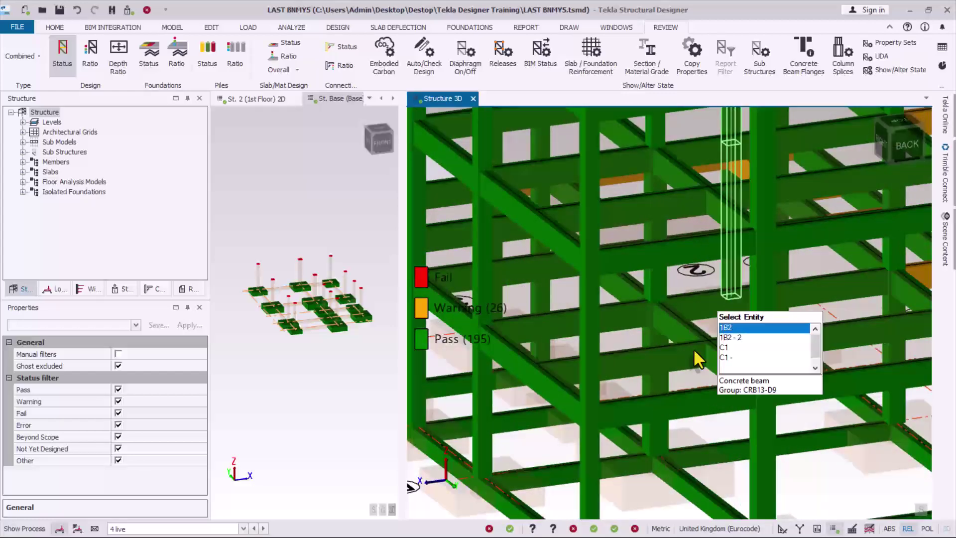
scroll(698, 357, "down", 2)
scroll(567, 382, "up", 3)
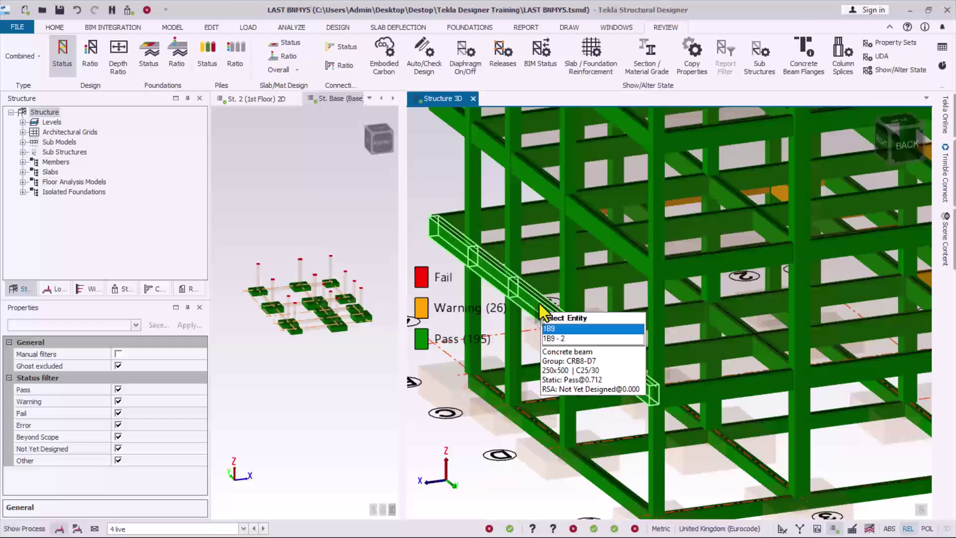
scroll(648, 368, "down", 4)
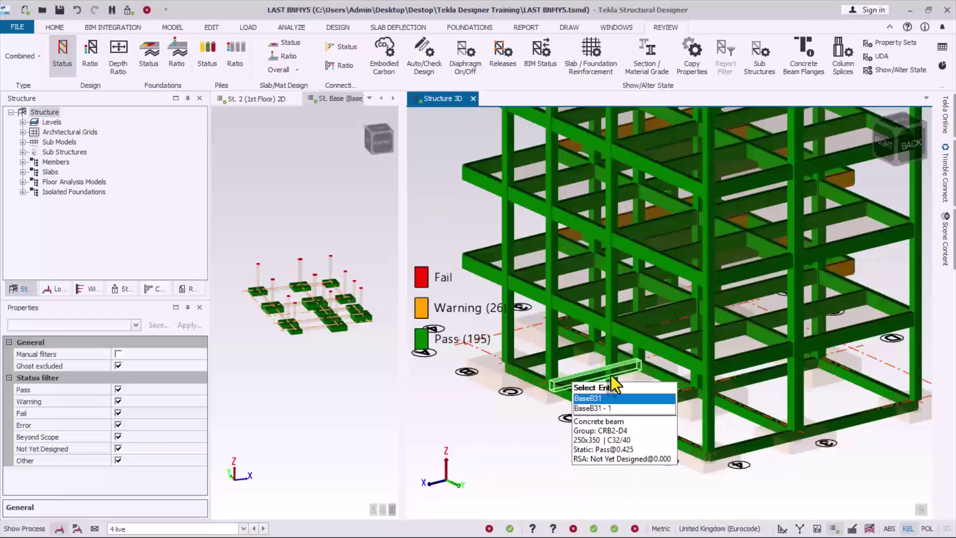
mouse_move(849, 332)
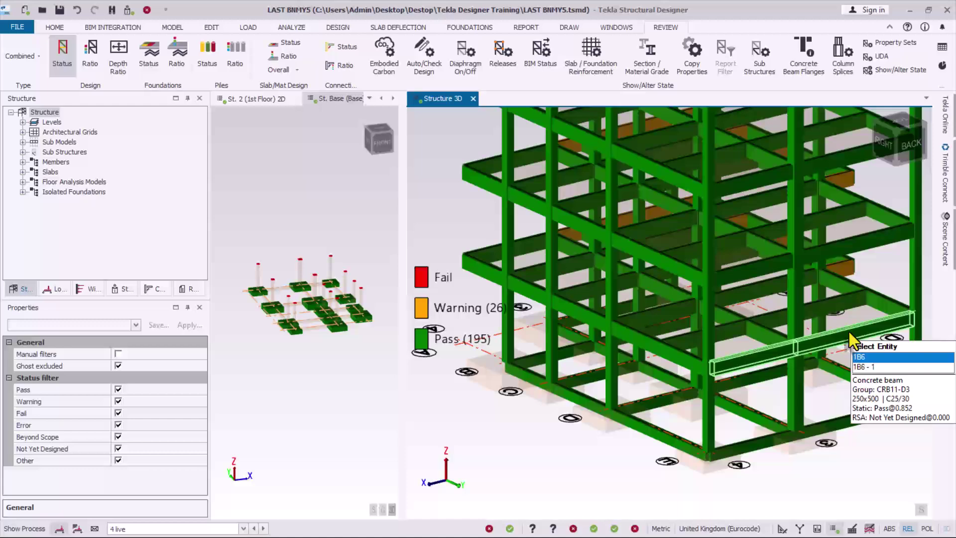
left_click(849, 332)
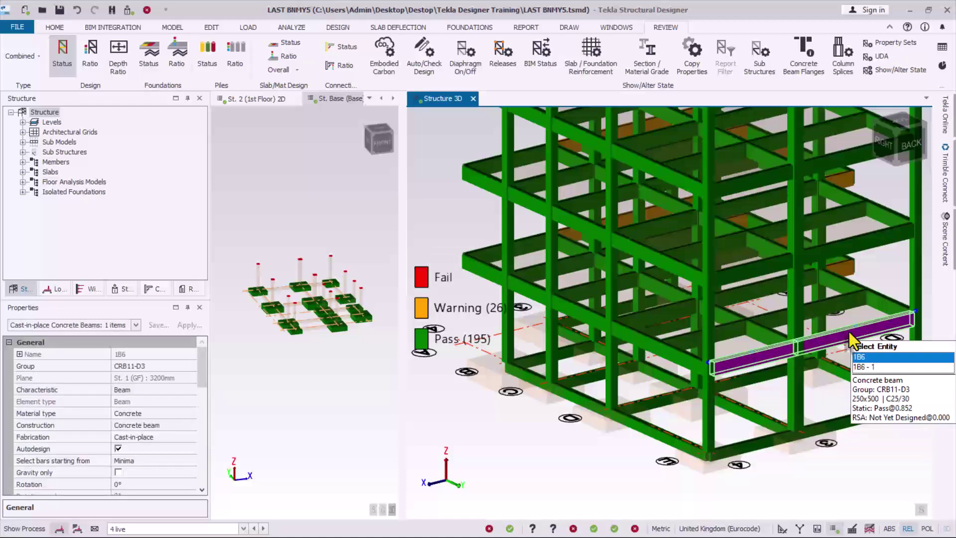
mouse_move(826, 306)
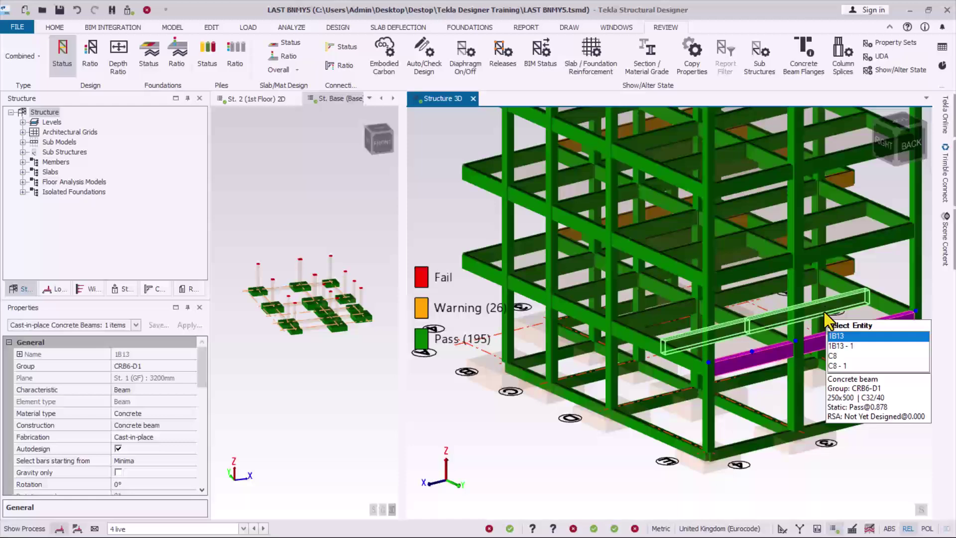
left_click(822, 311)
mouse_move(808, 310)
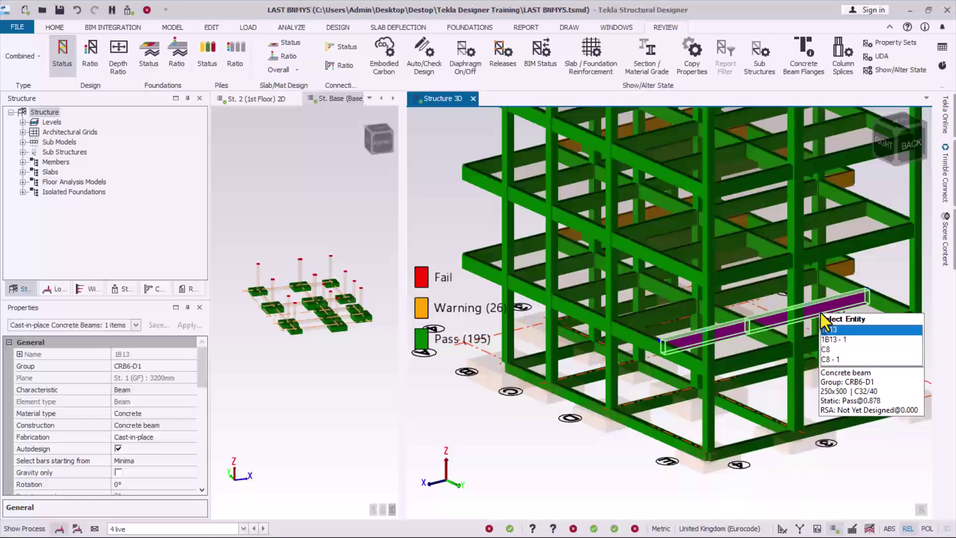
mouse_move(671, 345)
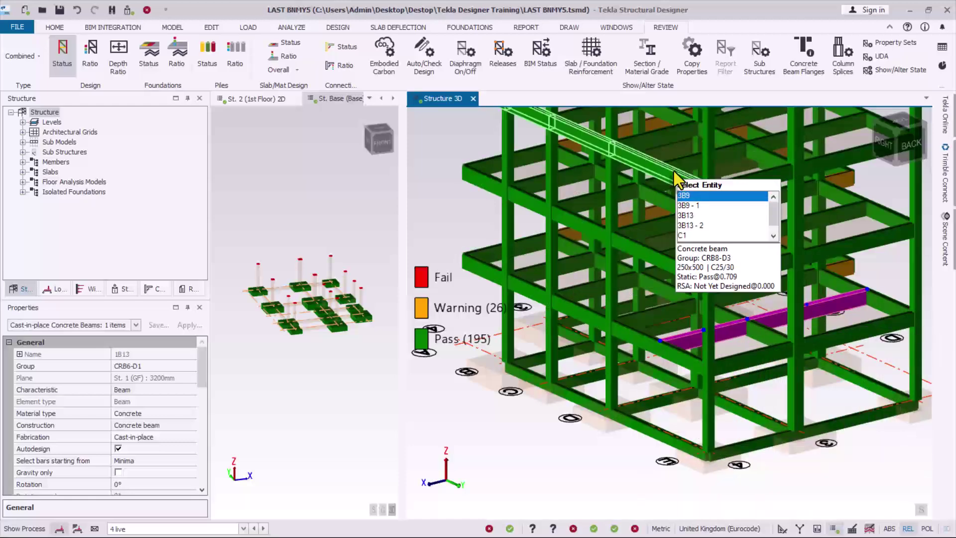
Step: Switch the ribbon to the REPORT tab to show the reporting tools
left_click(526, 28)
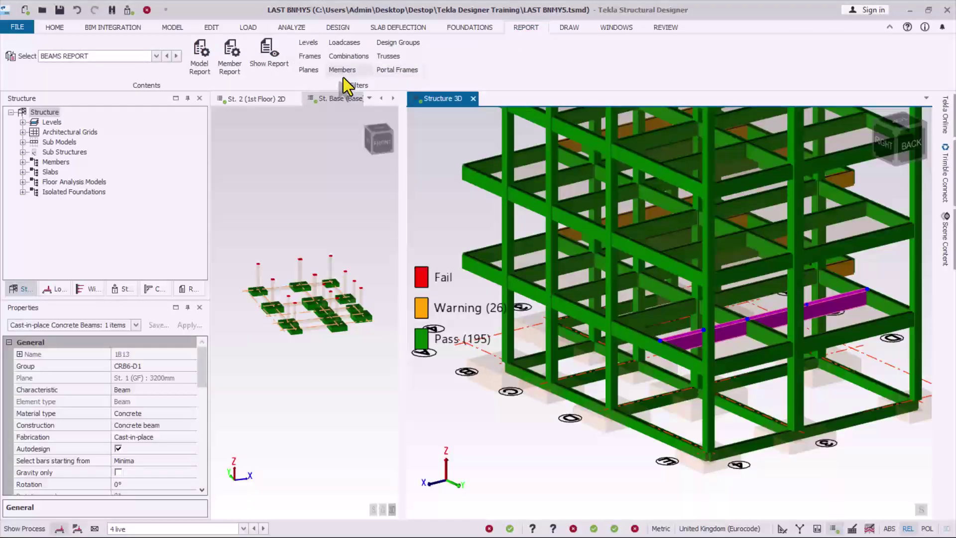
mouse_move(828, 348)
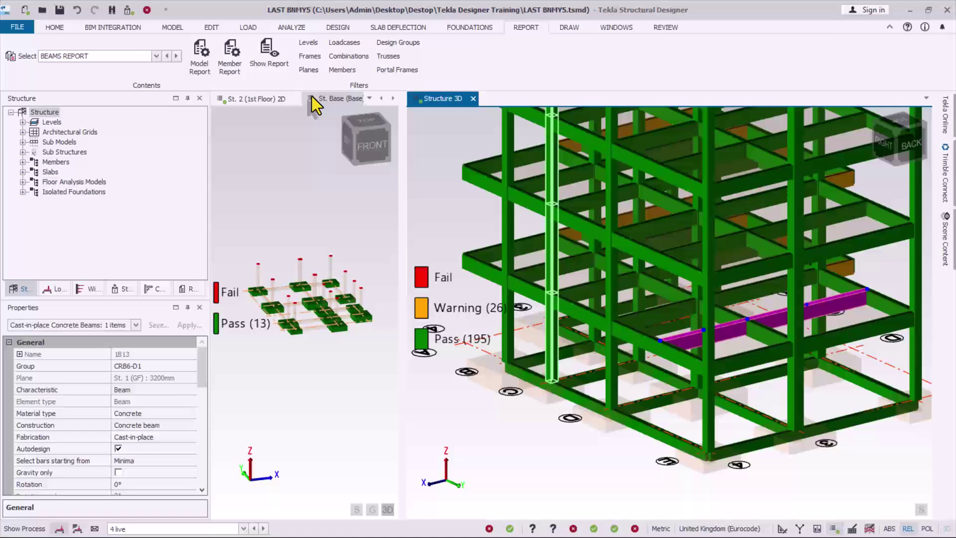
Step: Add a new member filter named '1st floor beam'
left_click(336, 73)
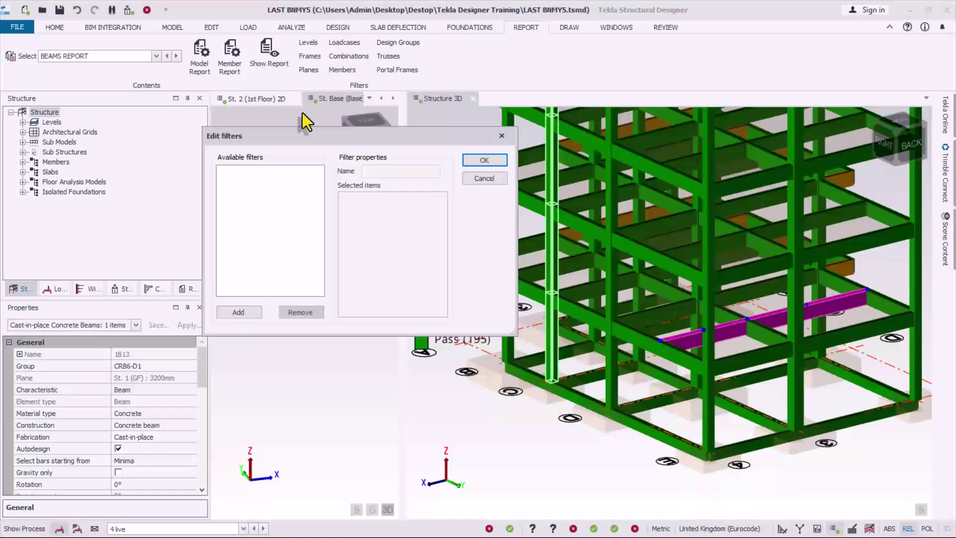
left_click_drag(294, 141, 383, 144)
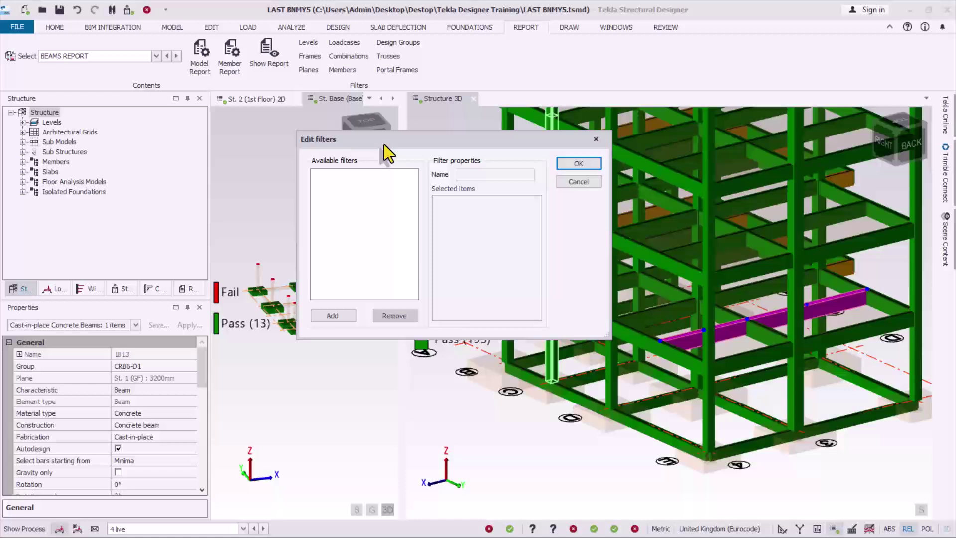
left_click(329, 316)
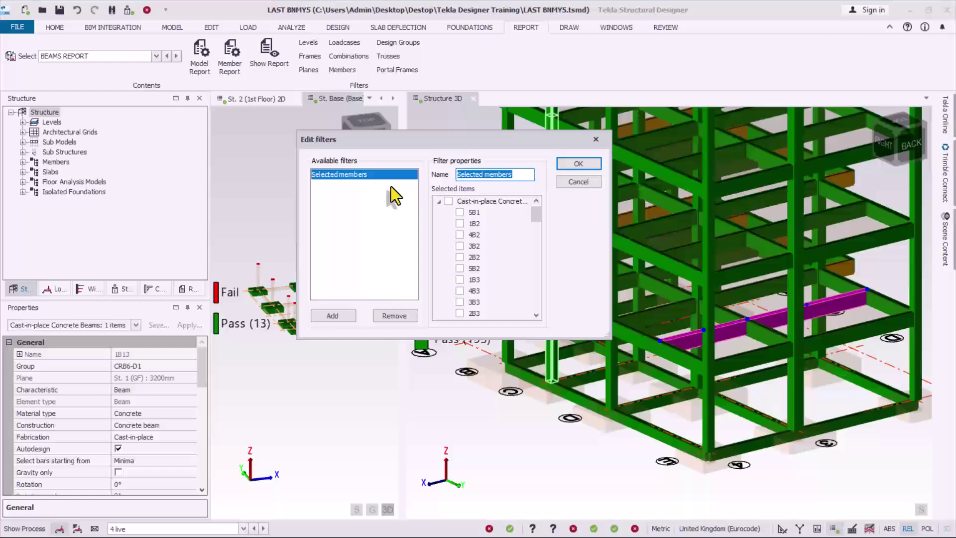
type("1st fl")
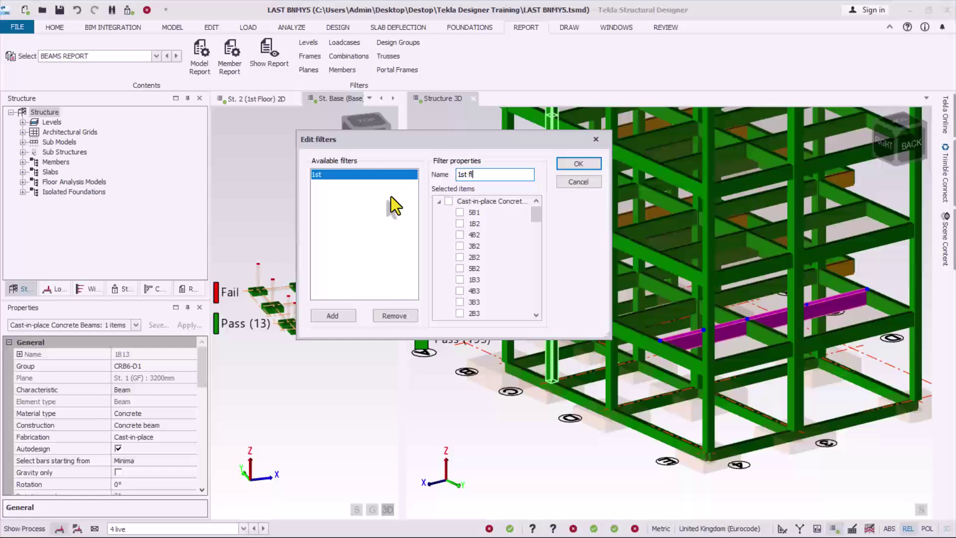
type("oor beam")
Step: Tick the first-floor beams, including 1B6, and save the '1st floor beam' filter
left_click_drag(533, 208, 533, 220)
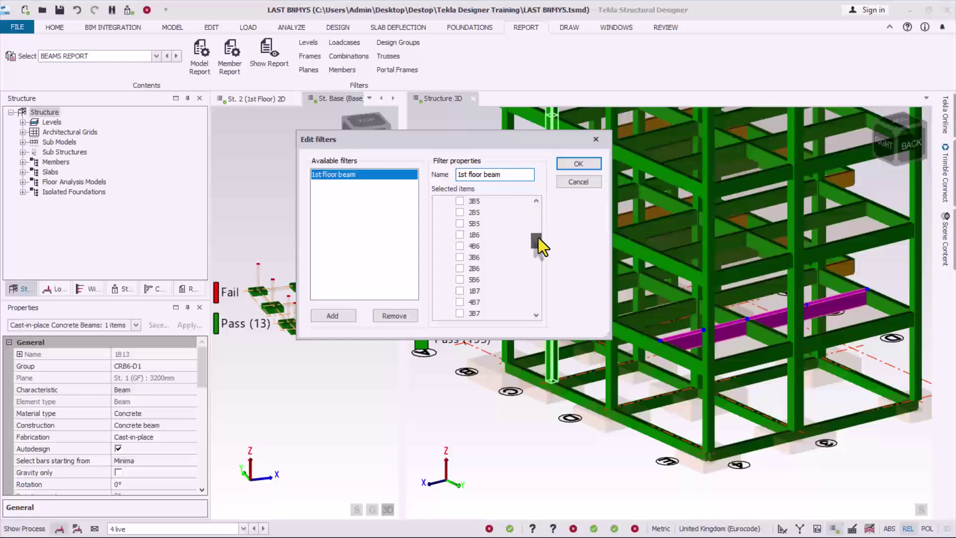
left_click_drag(539, 238, 540, 261)
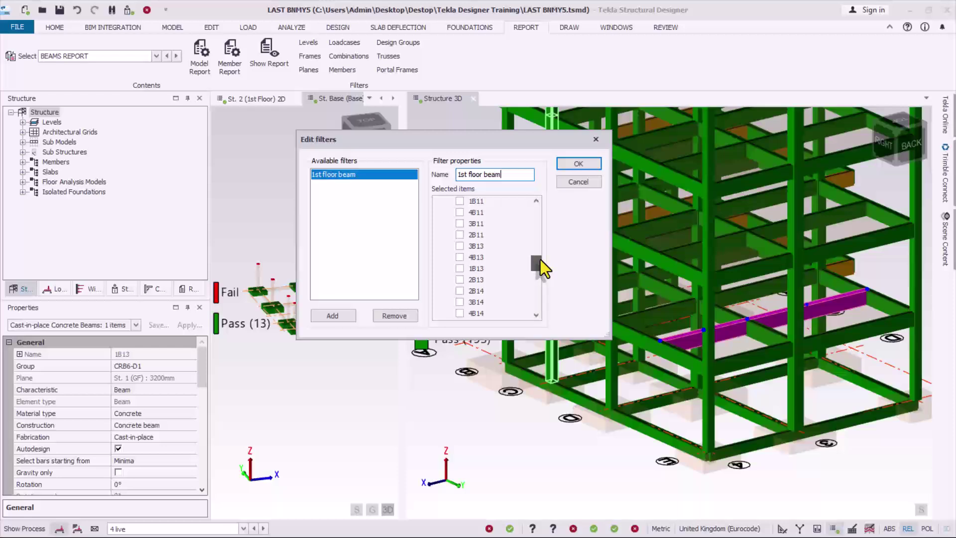
left_click(459, 269)
left_click_drag(531, 265, 530, 242)
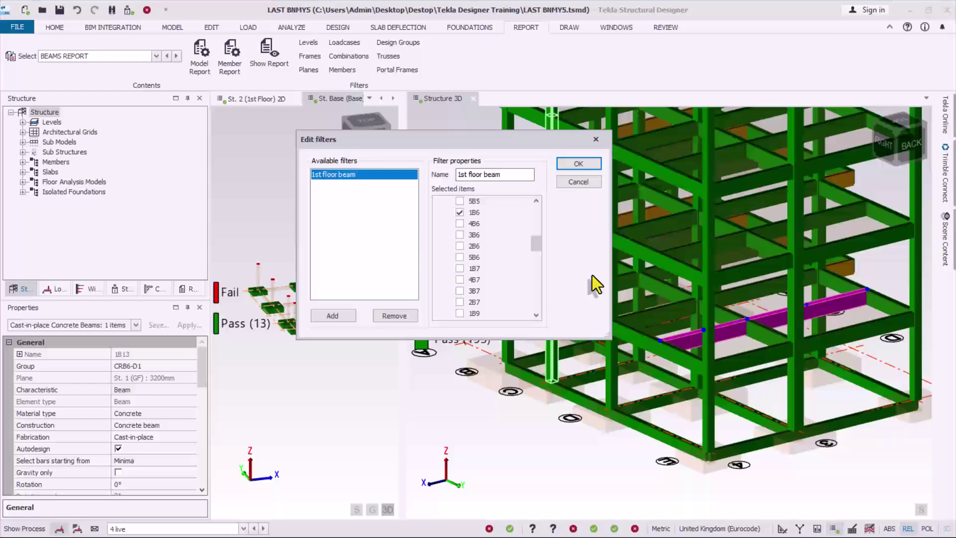
left_click_drag(495, 138, 368, 122)
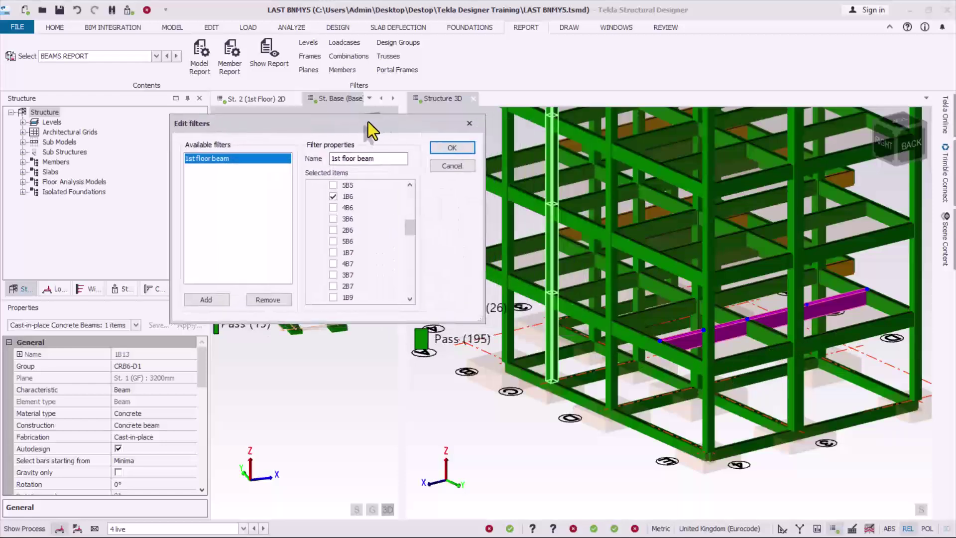
left_click(451, 148)
scroll(690, 384, "down", 2)
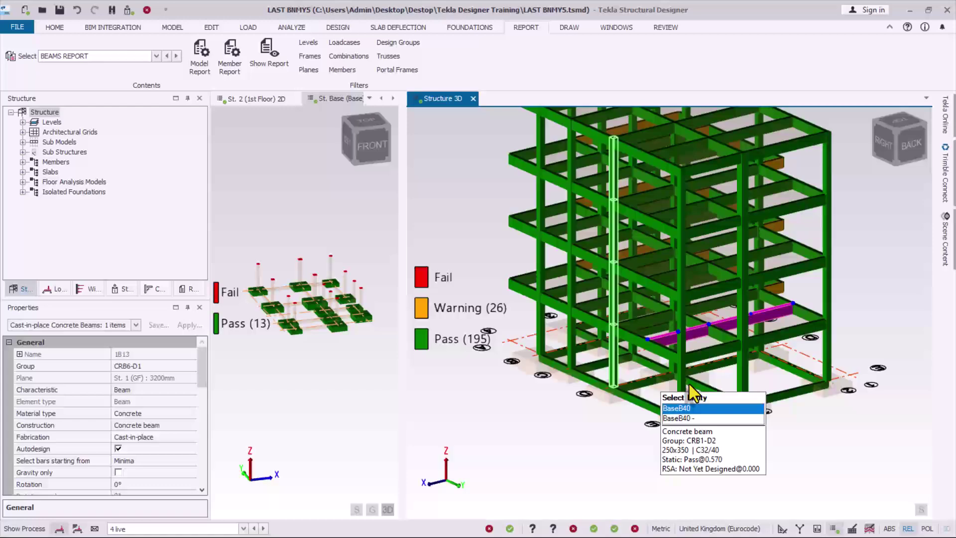
scroll(775, 346, "up", 3)
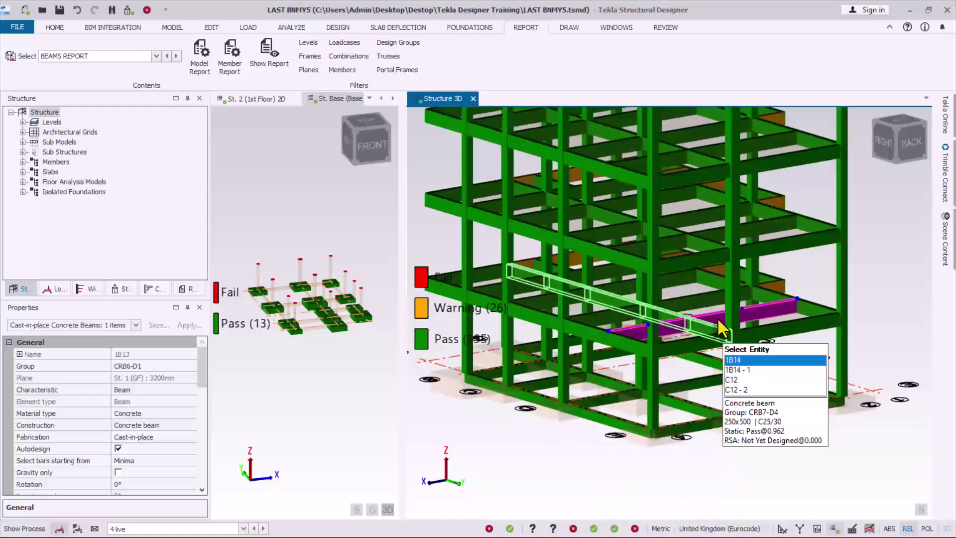
scroll(707, 321, "down", 3)
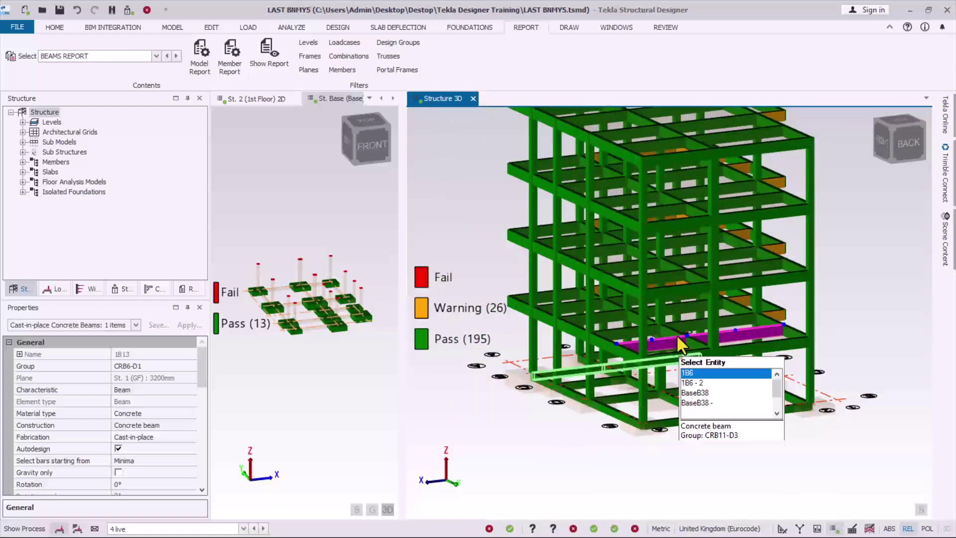
middle_click_drag(677, 333, 710, 339)
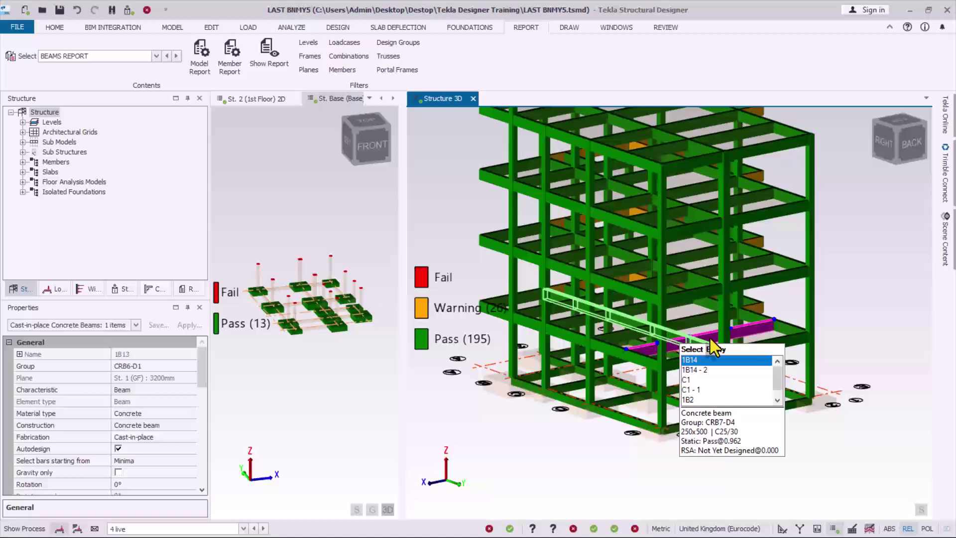
scroll(629, 286, "up", 3)
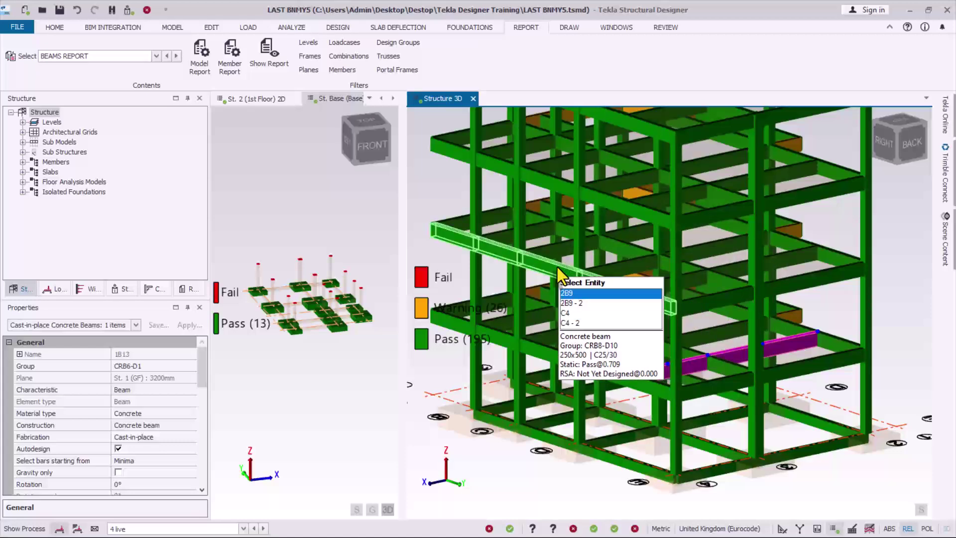
Step: Add another member filter and name it '2nd floor beam'
left_click(339, 73)
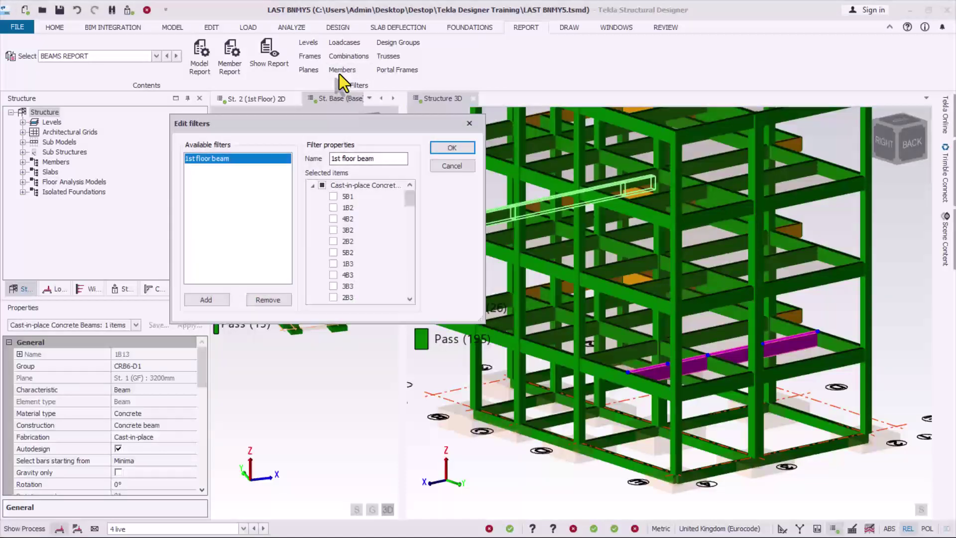
left_click(207, 299)
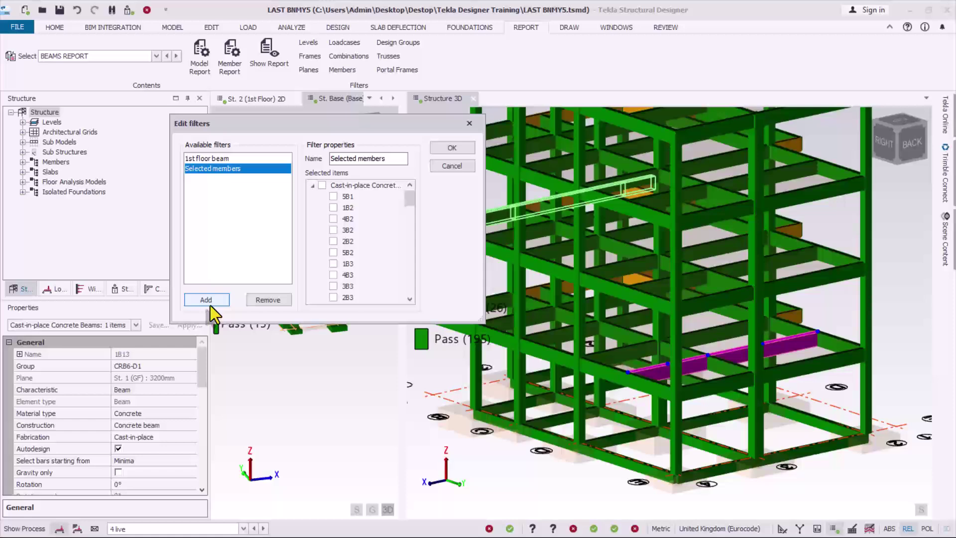
left_click(385, 160)
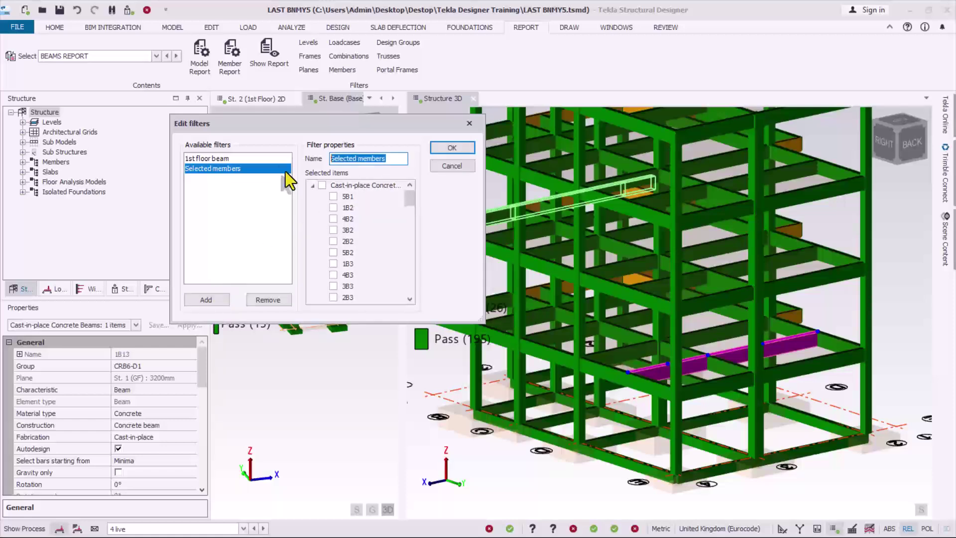
type("2n")
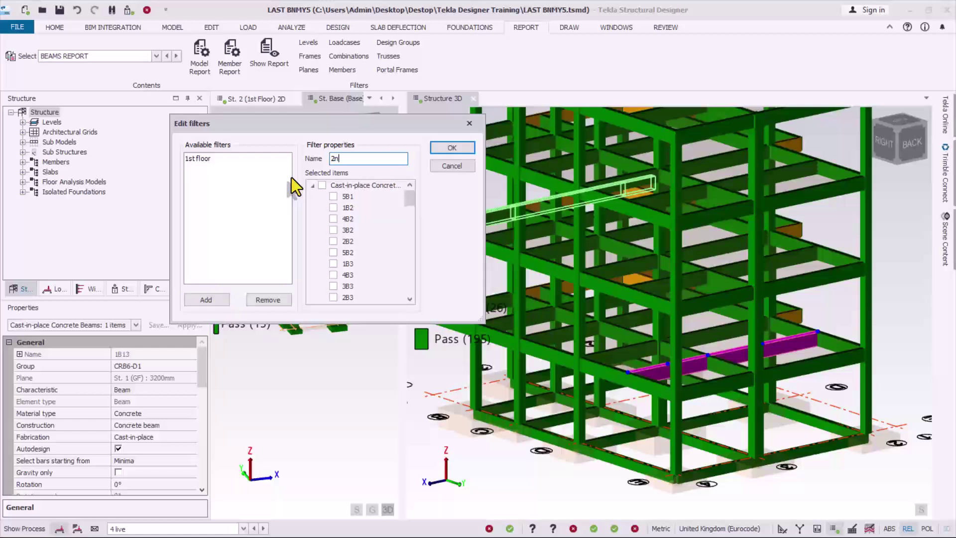
type("d floo")
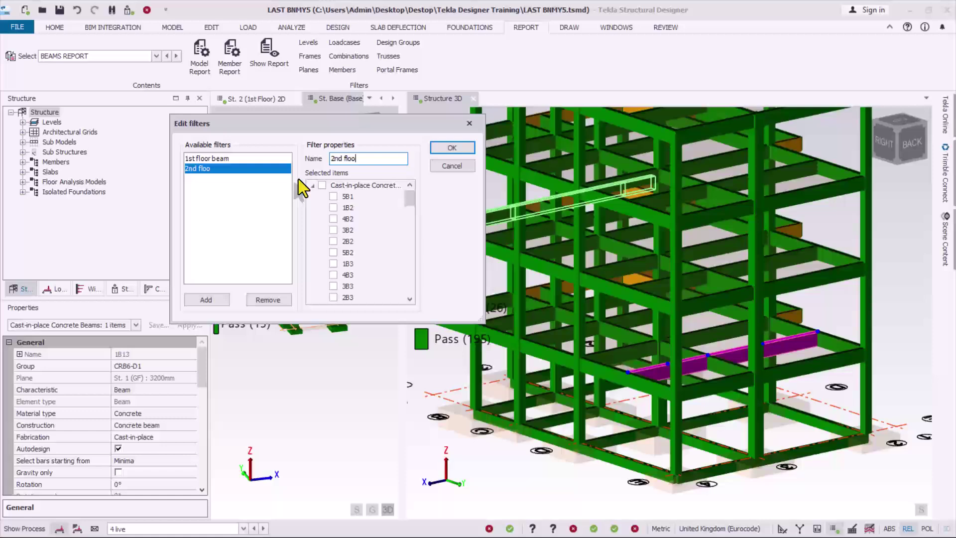
type("r beam")
Step: Tick the second-floor beams, including 2B14, in the '2nd floor beam' filter
left_click_drag(409, 202, 411, 242)
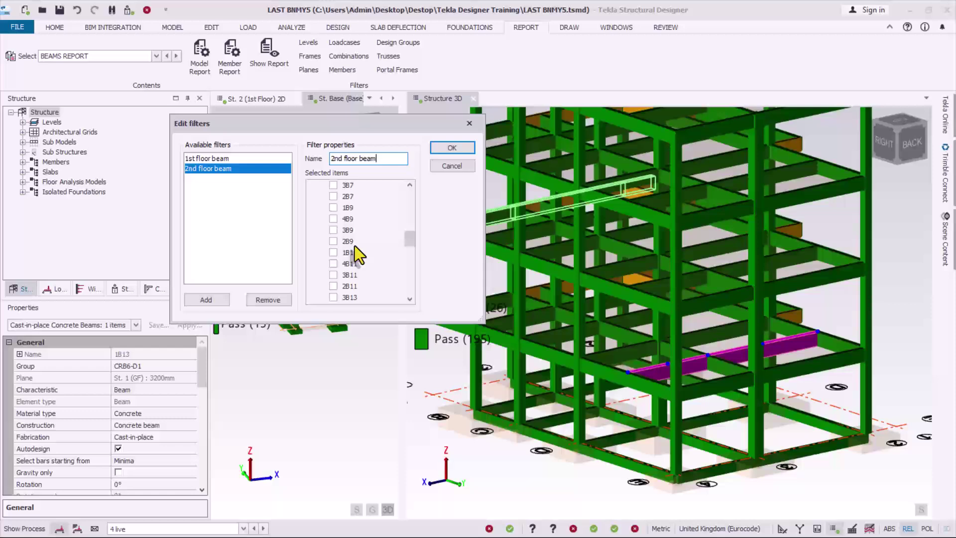
left_click(334, 242)
left_click_drag(405, 246, 409, 257)
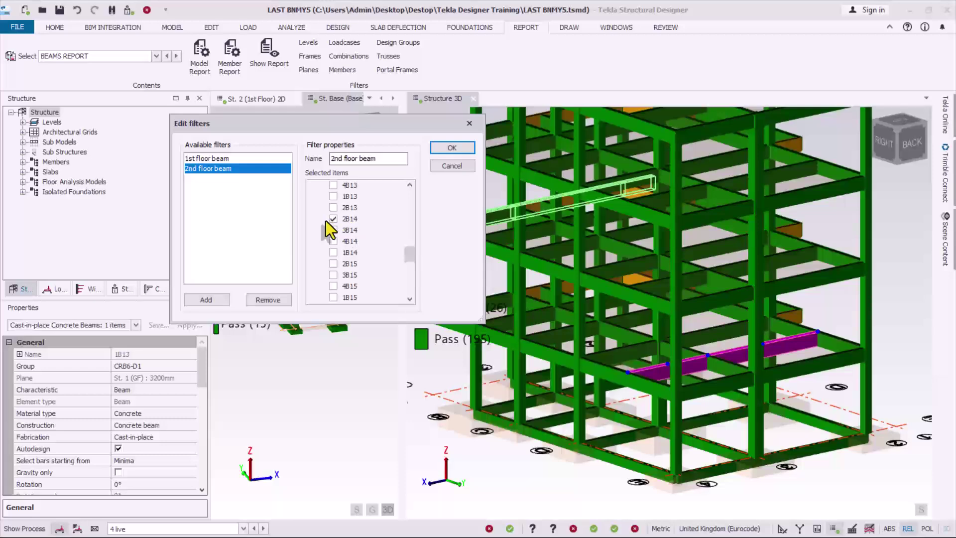
left_click_drag(351, 121, 270, 92)
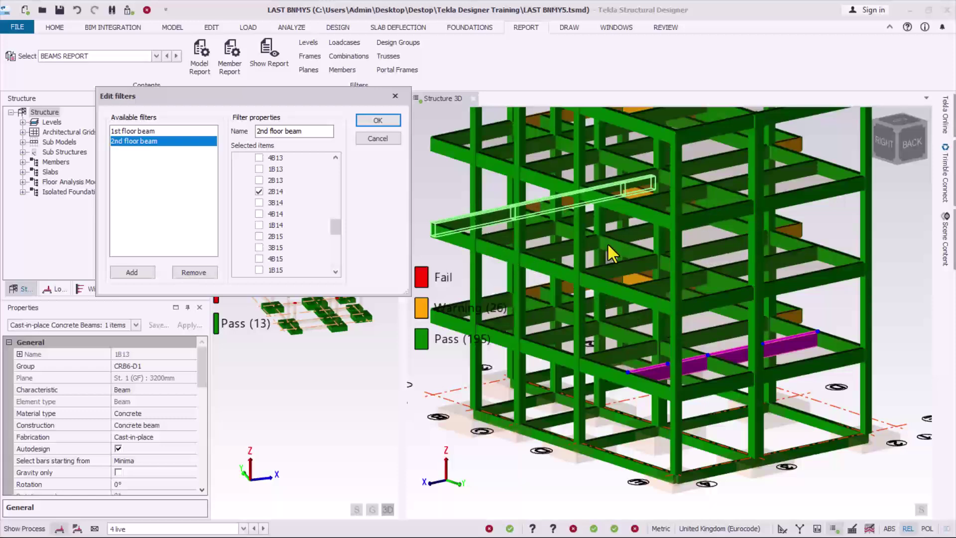
Step: Save the '2nd floor beam' member filter
left_click(377, 119)
scroll(733, 379, "down", 3)
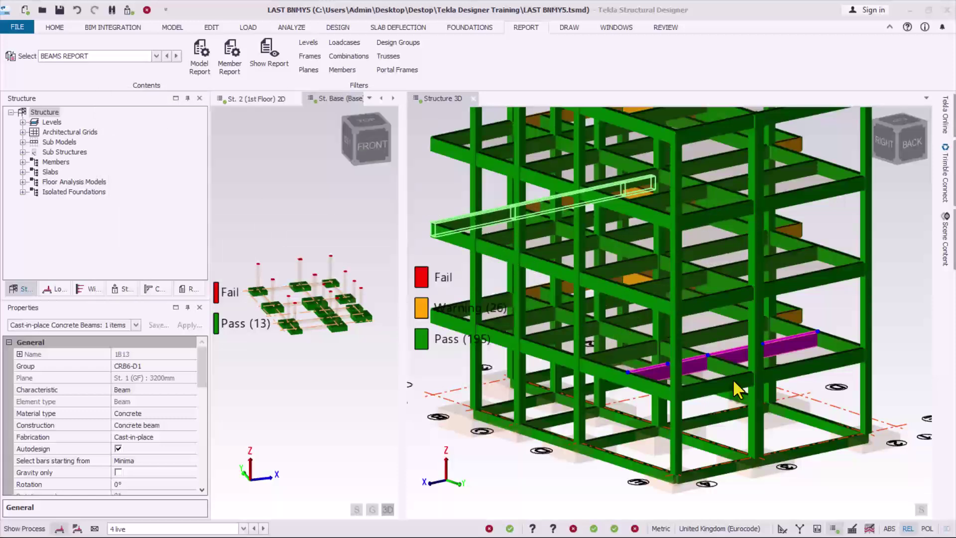
mouse_move(740, 342)
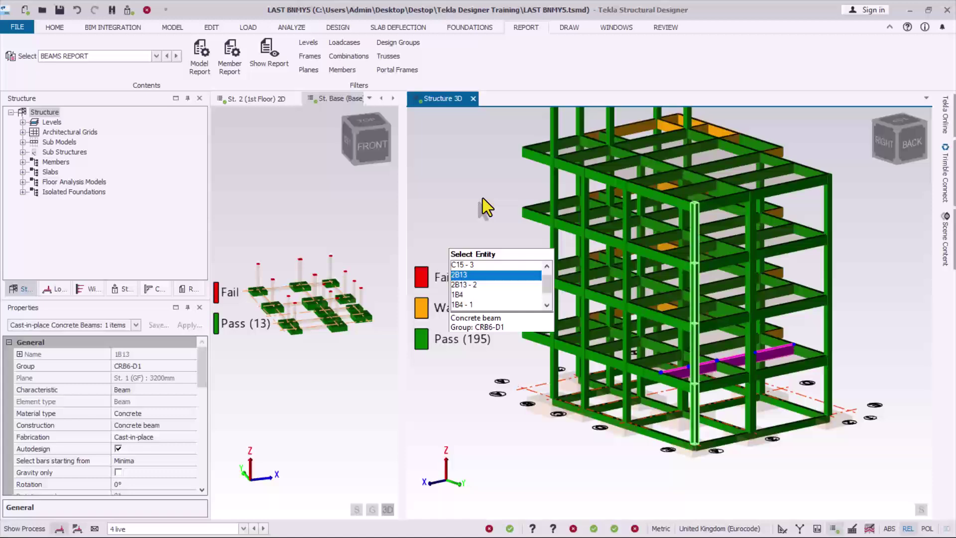
Step: In Model Report contents, remove the Concrete chapter from the BEAMS REPORT structure
left_click(201, 68)
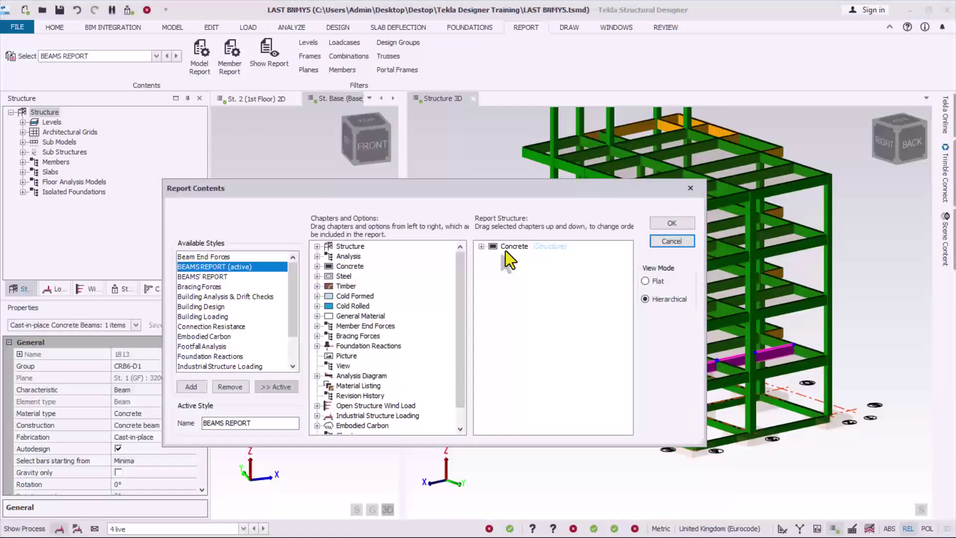
left_click(507, 248)
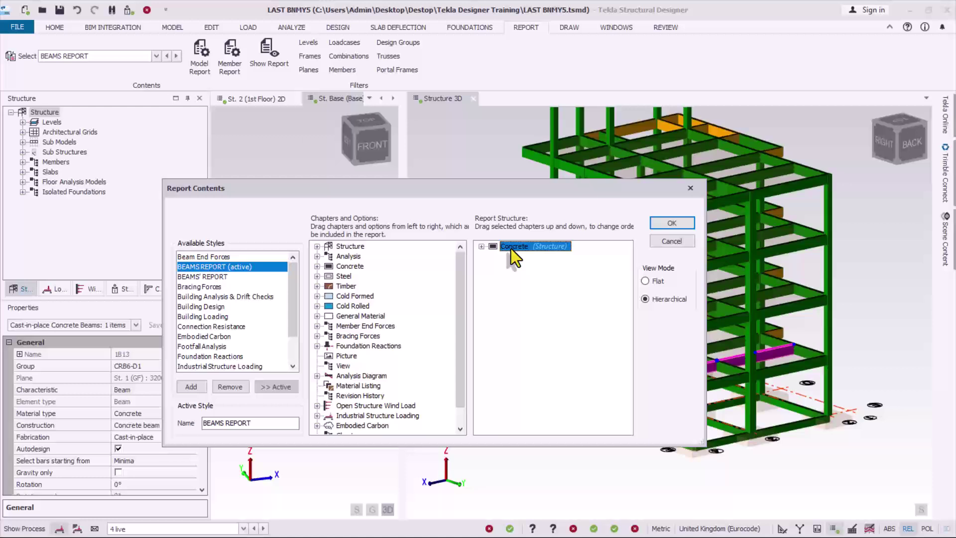
left_click_drag(511, 249, 372, 249)
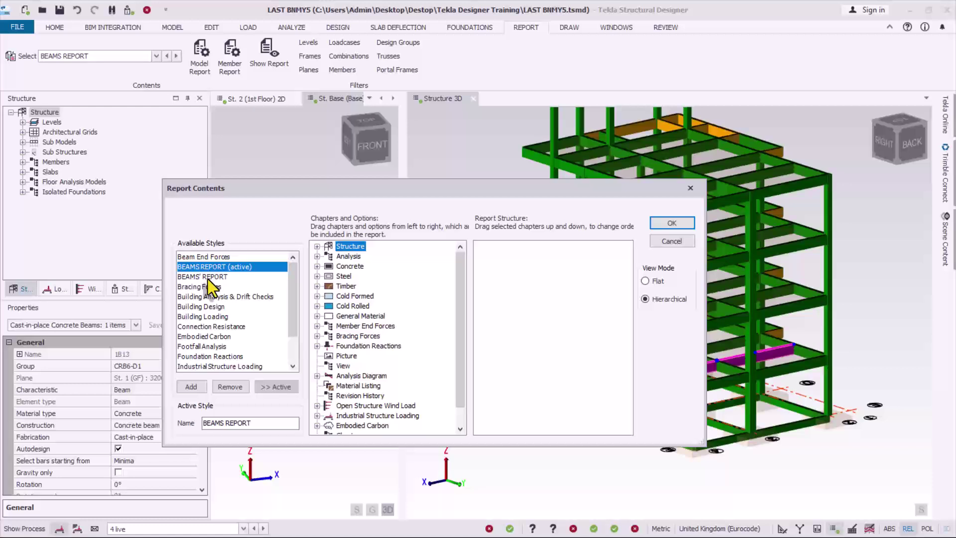
Step: Set BEAMS REPORT as the active style and select the Concrete chapter
left_click(208, 278)
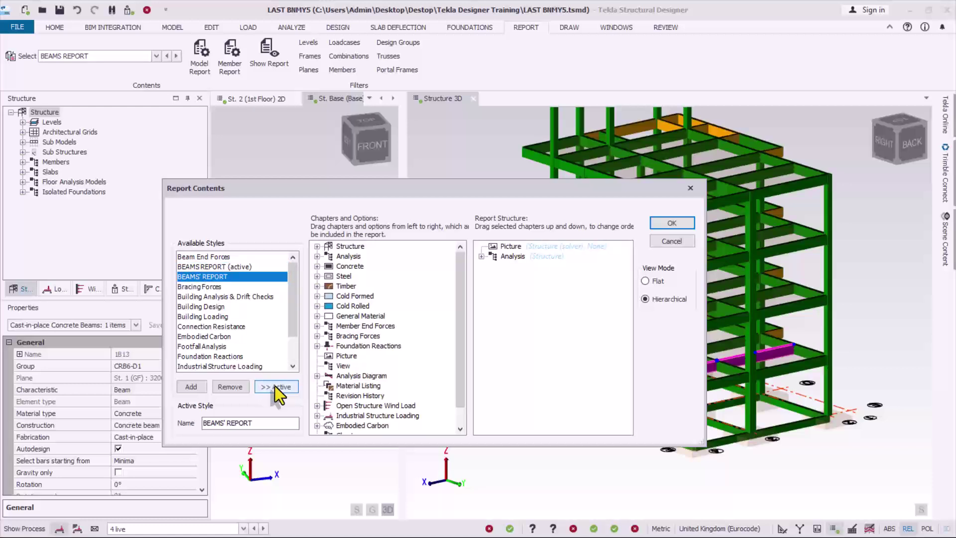
left_click(275, 387)
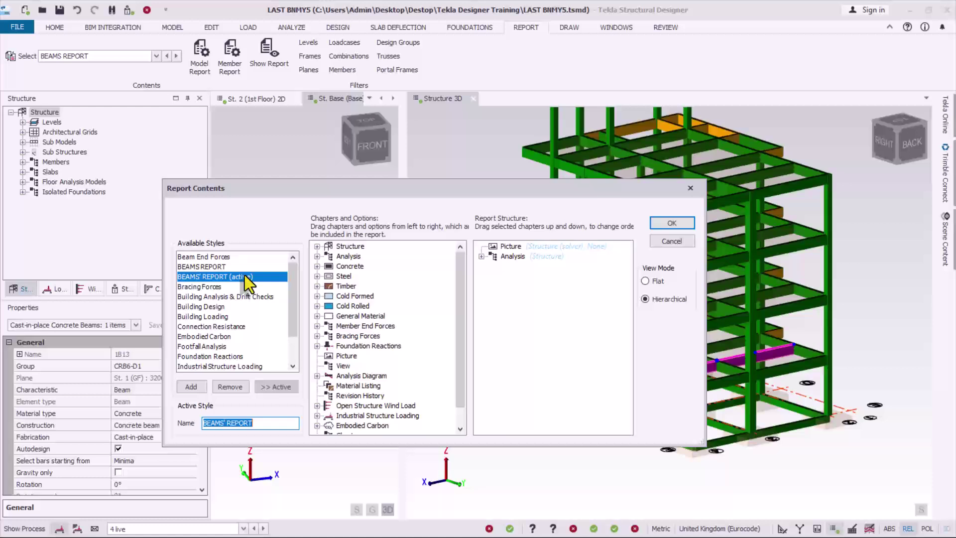
left_click(217, 268)
left_click(273, 388)
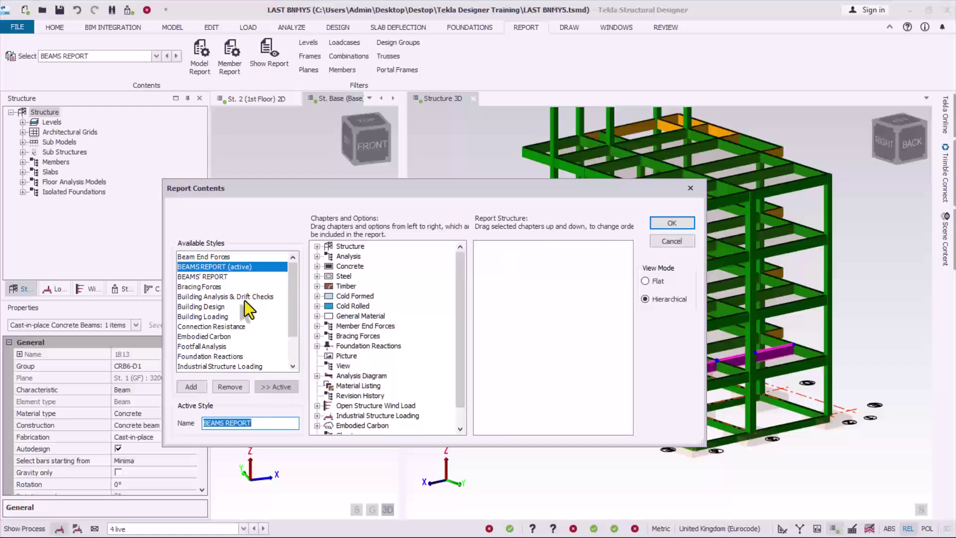
left_click(341, 267)
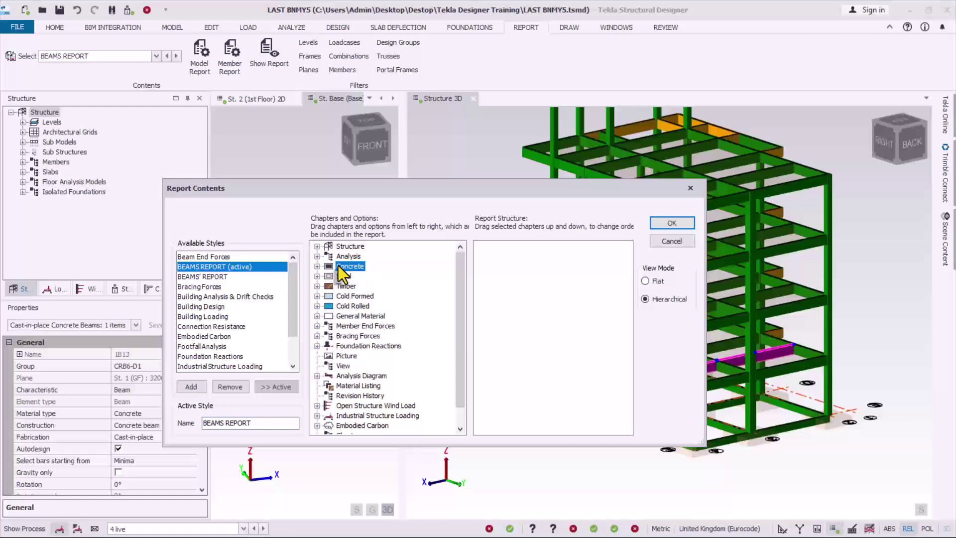
Step: Add the Concrete chapter to the report structure and remove its Pile Cap Design section
left_click_drag(338, 266, 562, 283)
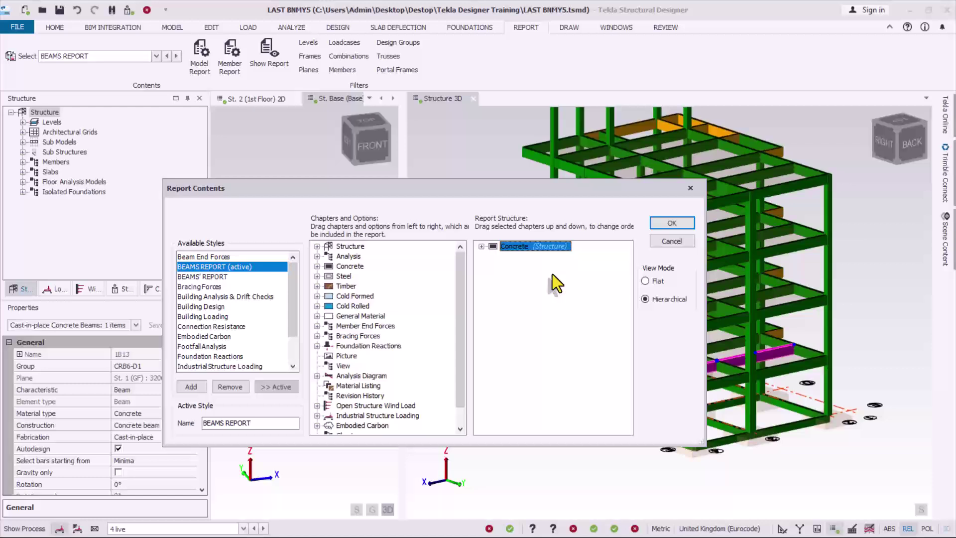
left_click(481, 247)
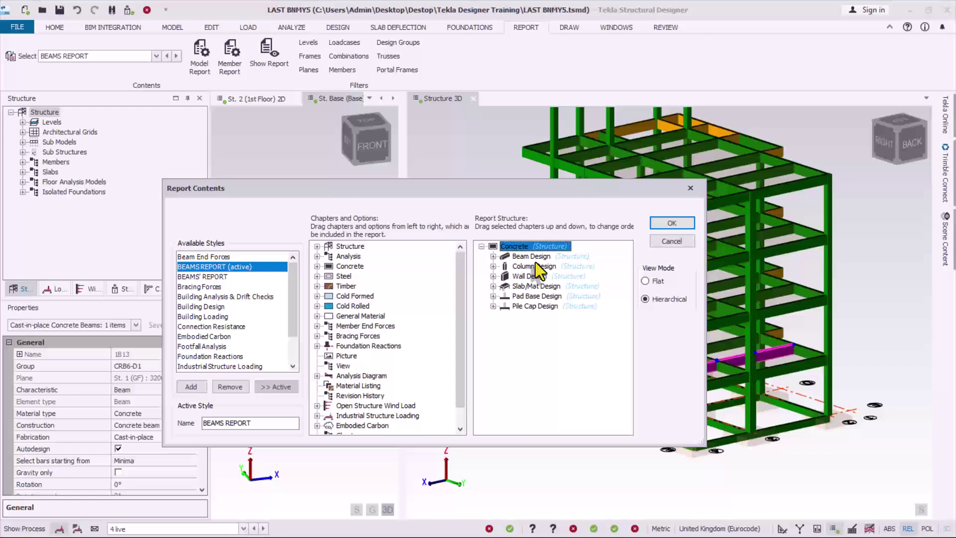
left_click(528, 307)
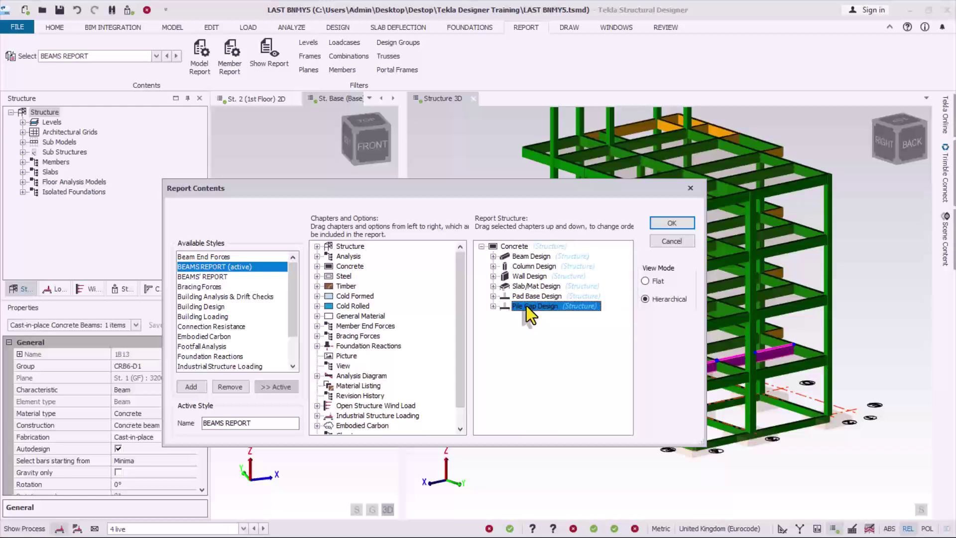
left_click_drag(526, 306, 437, 294)
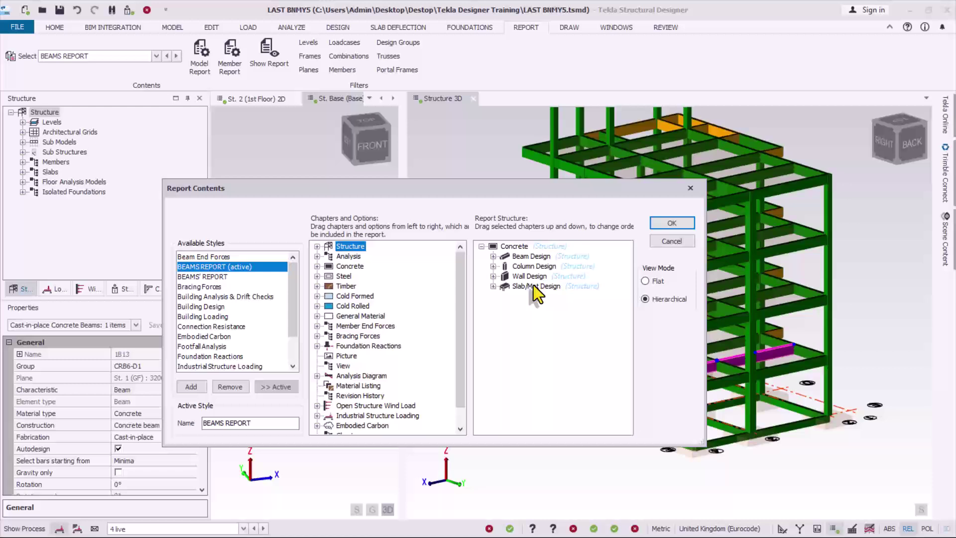
Step: Remove Slab/Mat, Wall and Column Design, leaving only Beam Design under Concrete
double_click(533, 286)
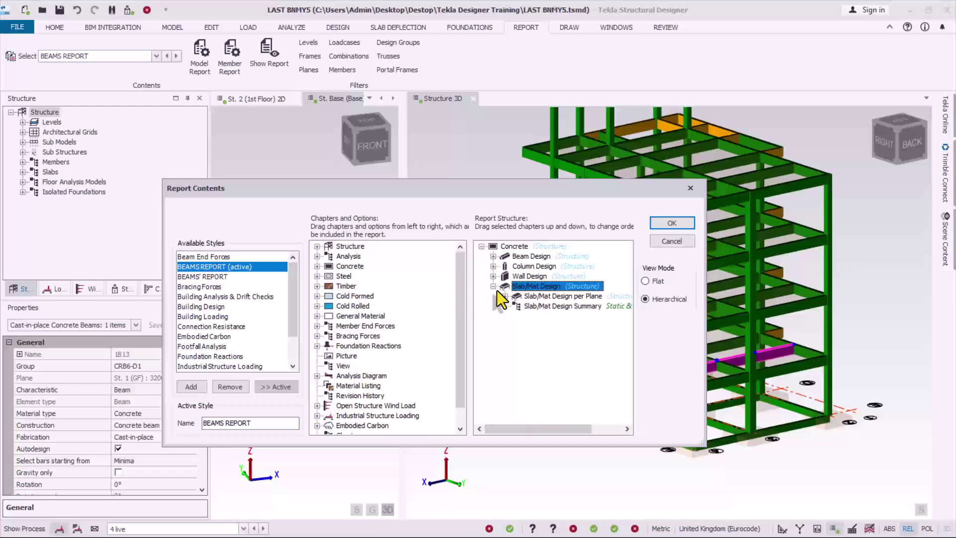
left_click_drag(525, 289, 356, 310)
left_click(530, 277)
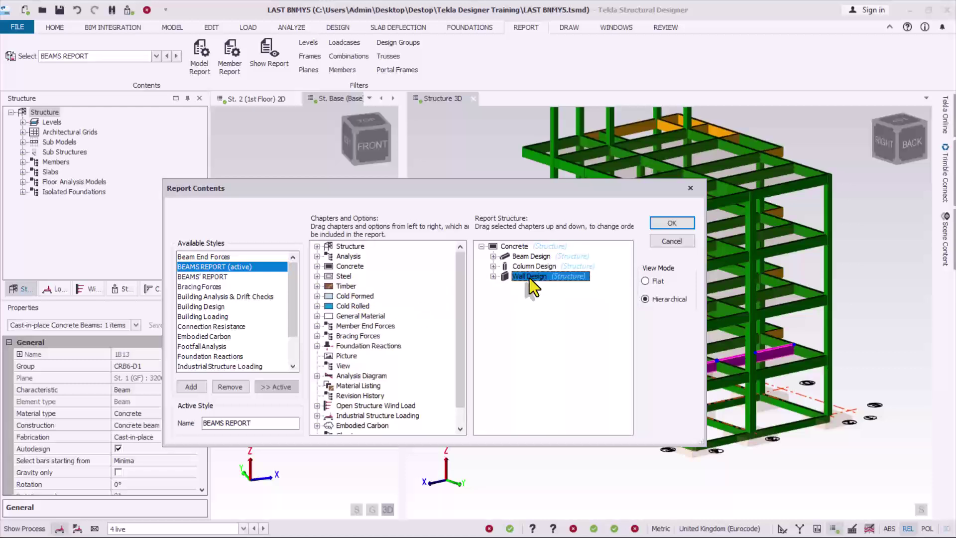
left_click_drag(530, 276, 358, 299)
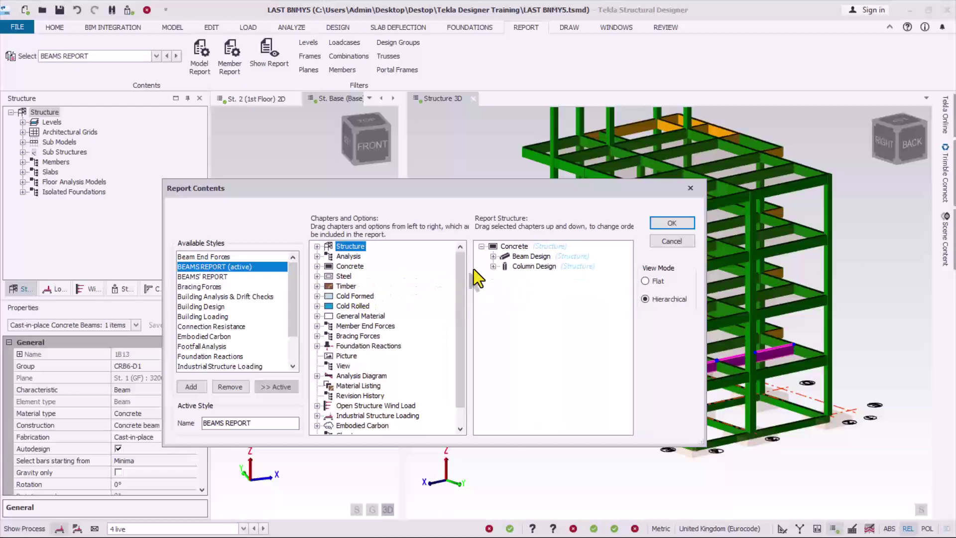
left_click(534, 267)
left_click_drag(533, 268, 269, 269)
left_click(512, 265)
left_click_drag(512, 265, 351, 274)
left_click(526, 268)
left_click_drag(526, 268, 328, 280)
Step: Set the Beam Design section's model filter to '1st floor beam'
left_click(493, 256)
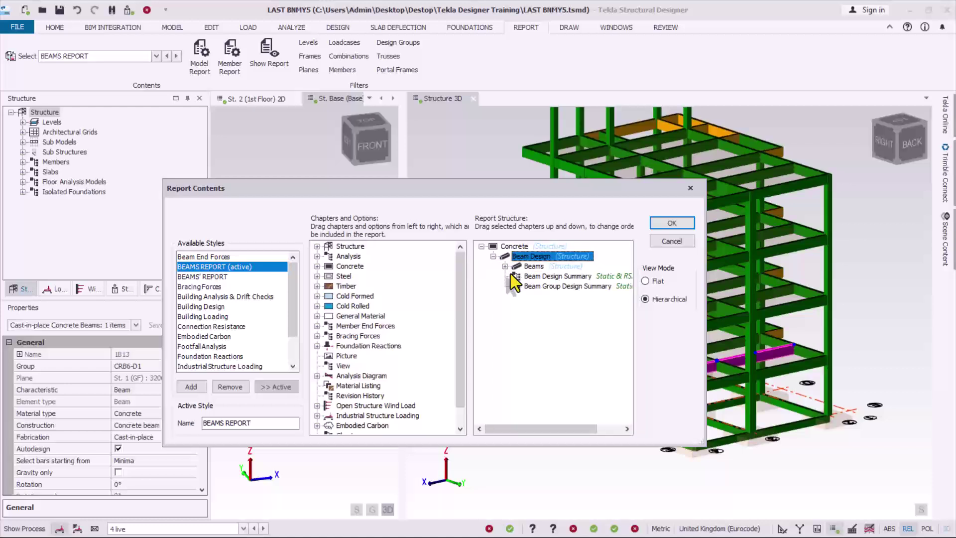
right_click(538, 256)
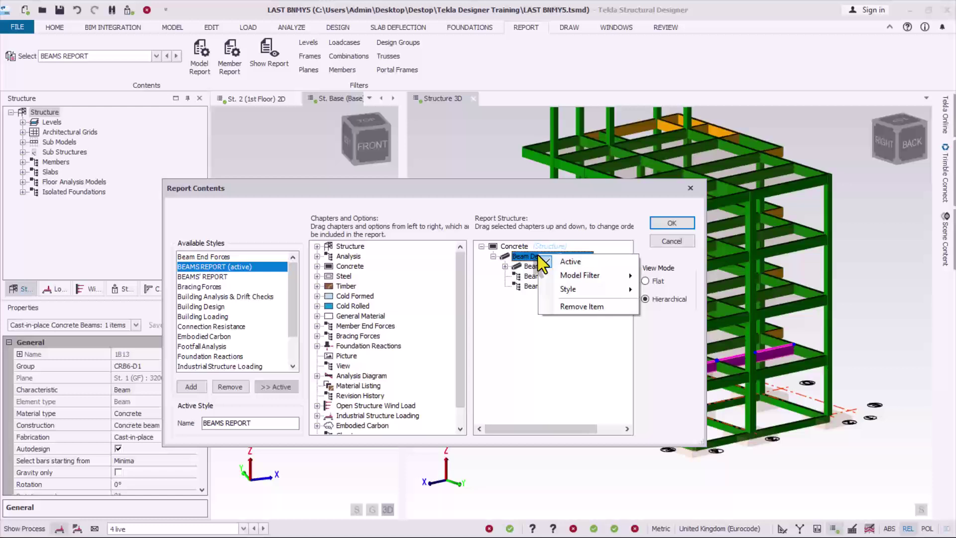
mouse_move(596, 279)
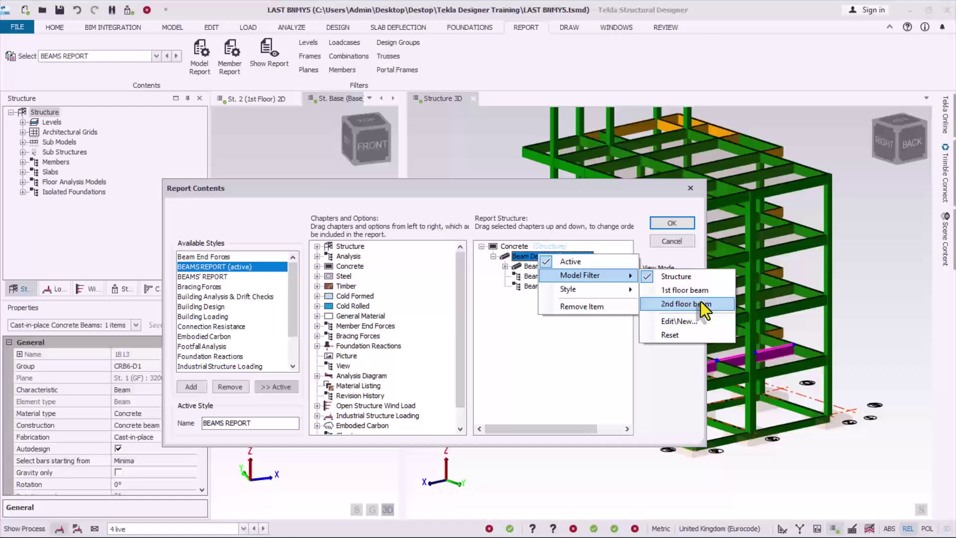
mouse_move(618, 290)
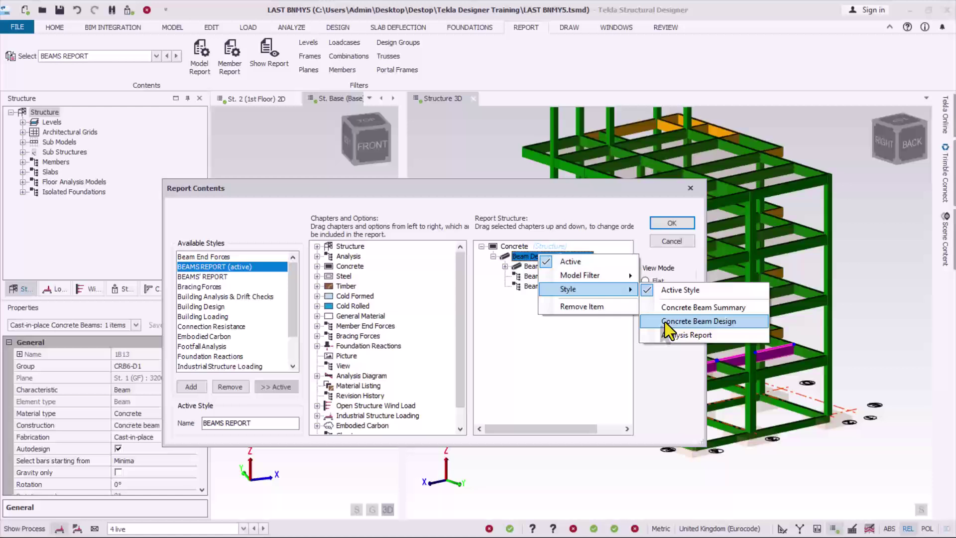
left_click(650, 323)
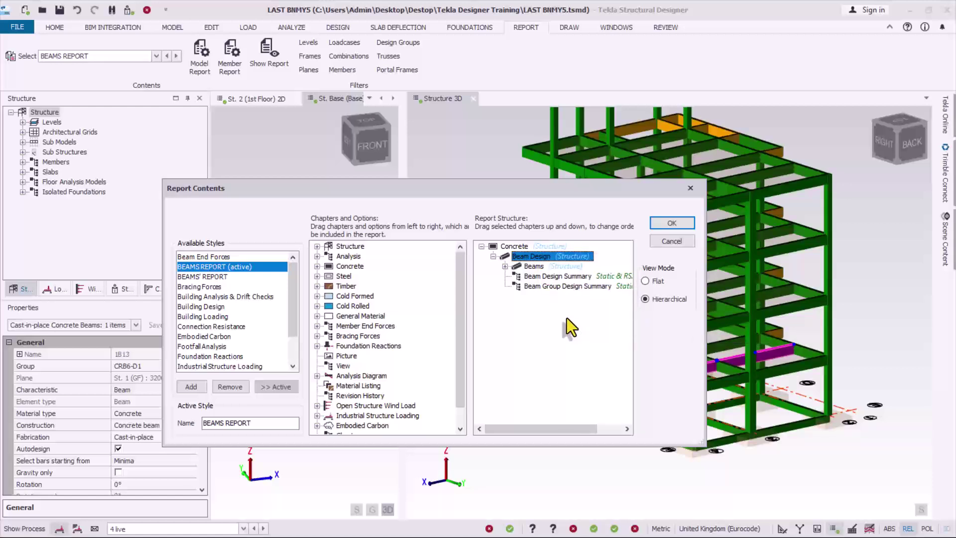
right_click(547, 260)
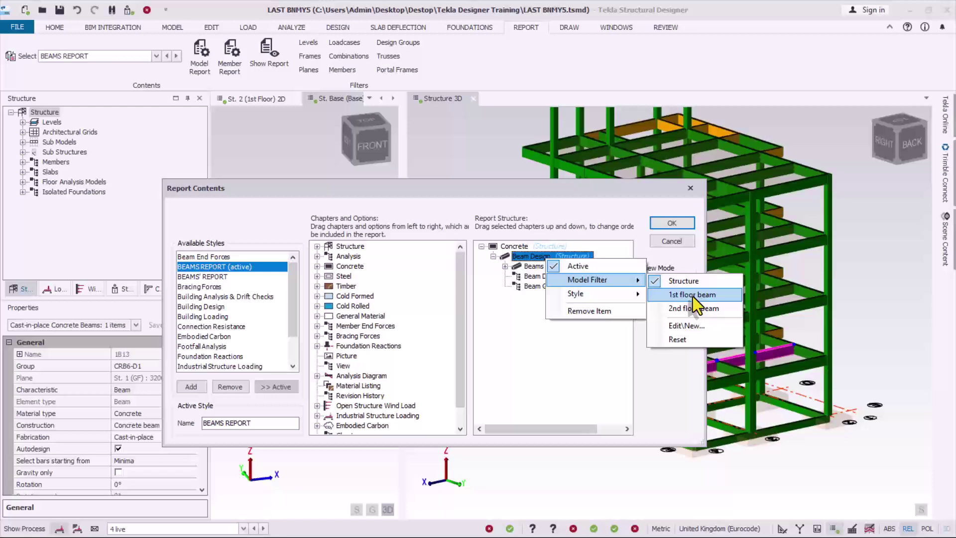
left_click(692, 295)
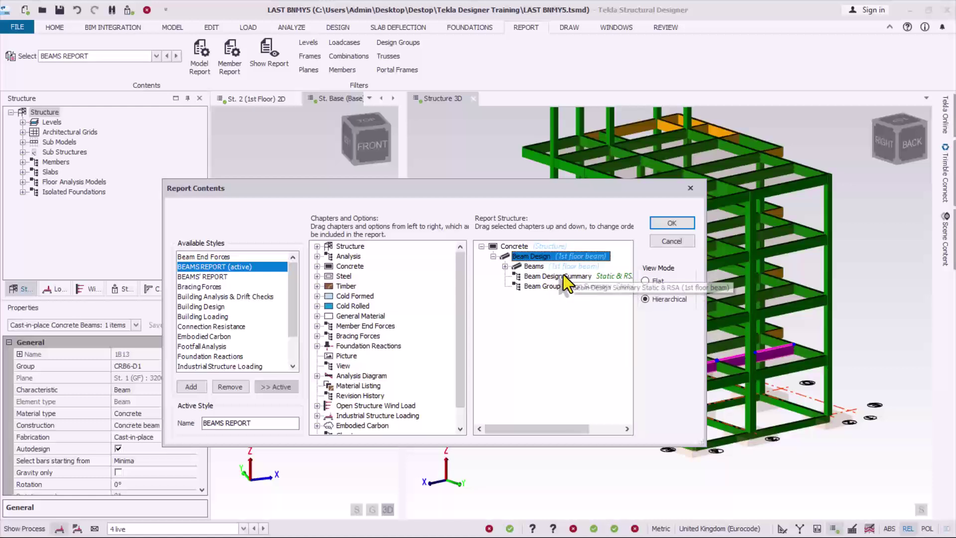
Step: Report the Beams subsection in the Concrete Beam Design style
left_click(547, 268)
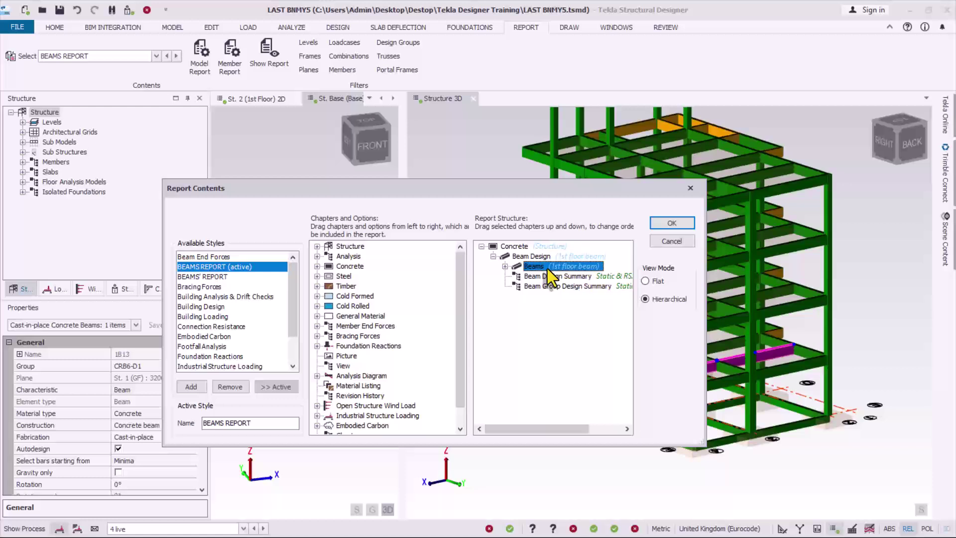
right_click(547, 268)
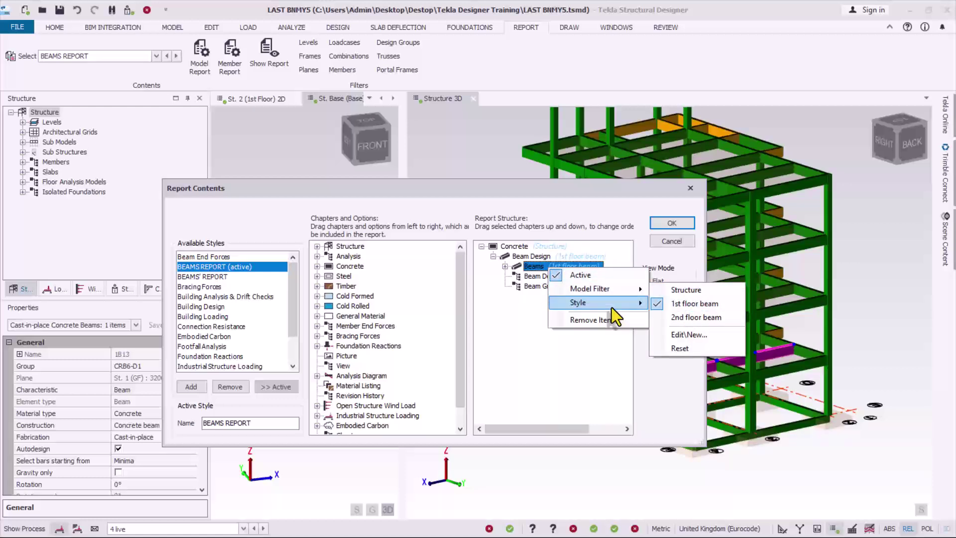
mouse_move(612, 307)
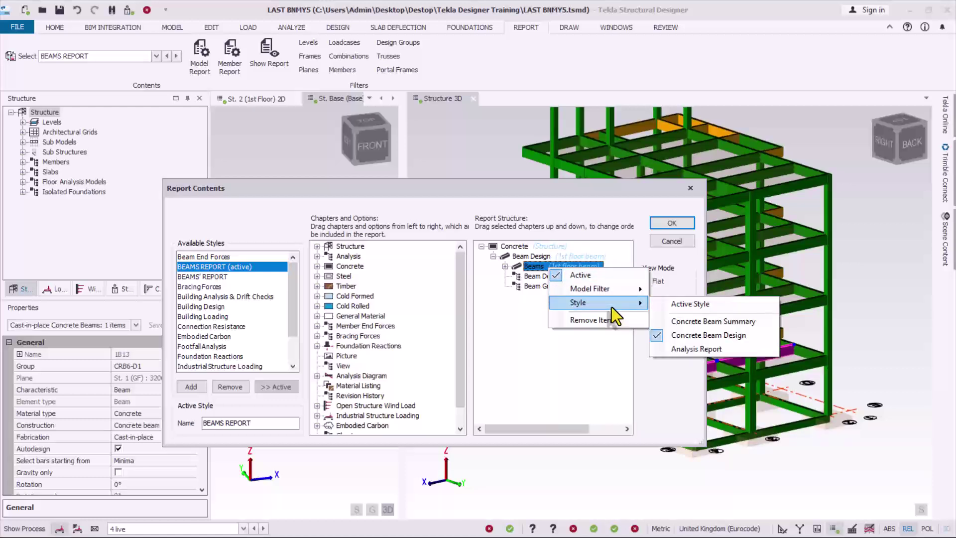
left_click(709, 341)
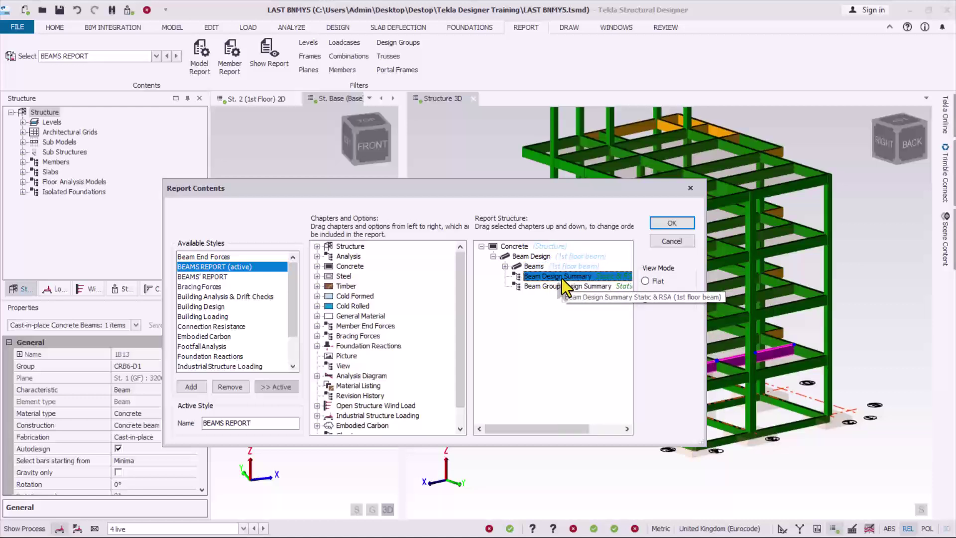
Step: Keep Beam Design Summary filtered to '1st floor beam'
right_click(563, 279)
mouse_move(608, 300)
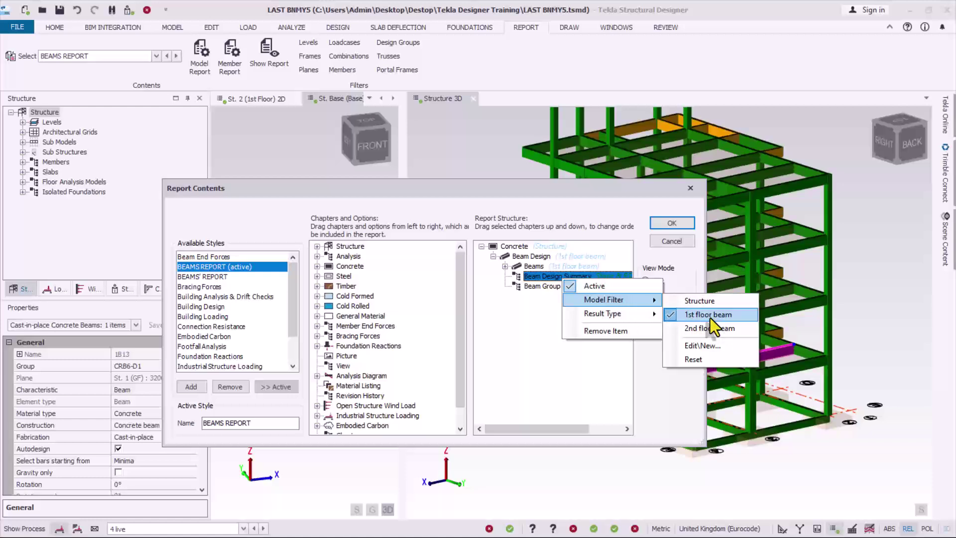
left_click(581, 375)
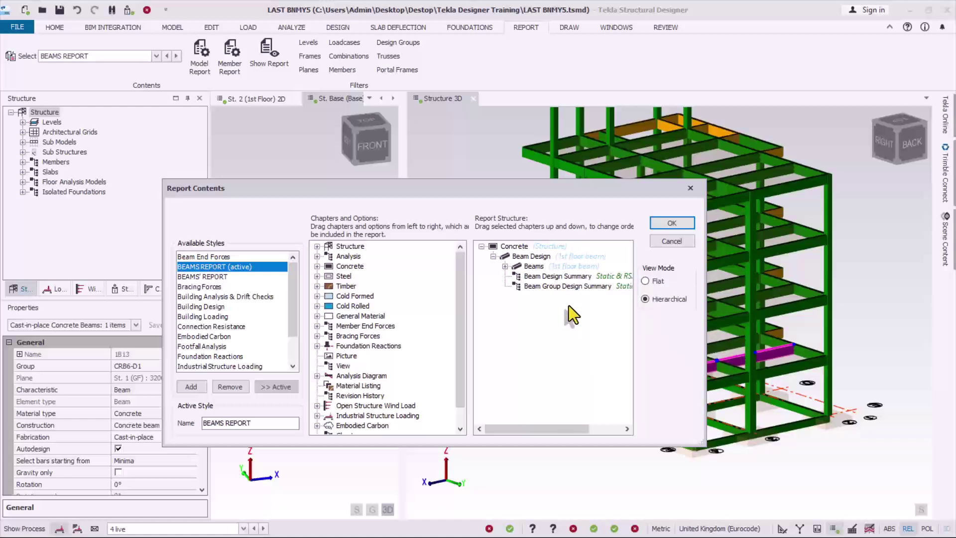
Step: Set the Beam Group Design Summary results to Static only and check Beam Design Summary's options
right_click(564, 283)
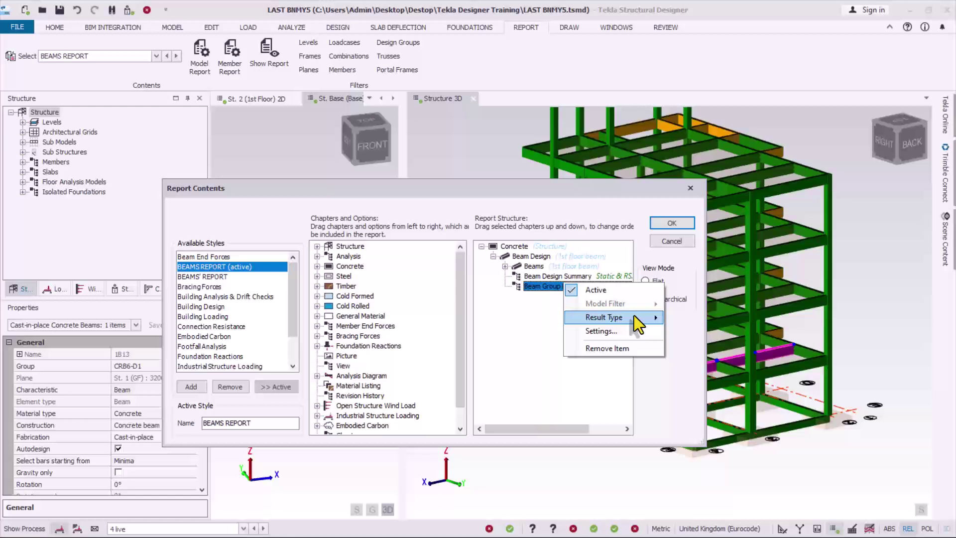
mouse_move(618, 321)
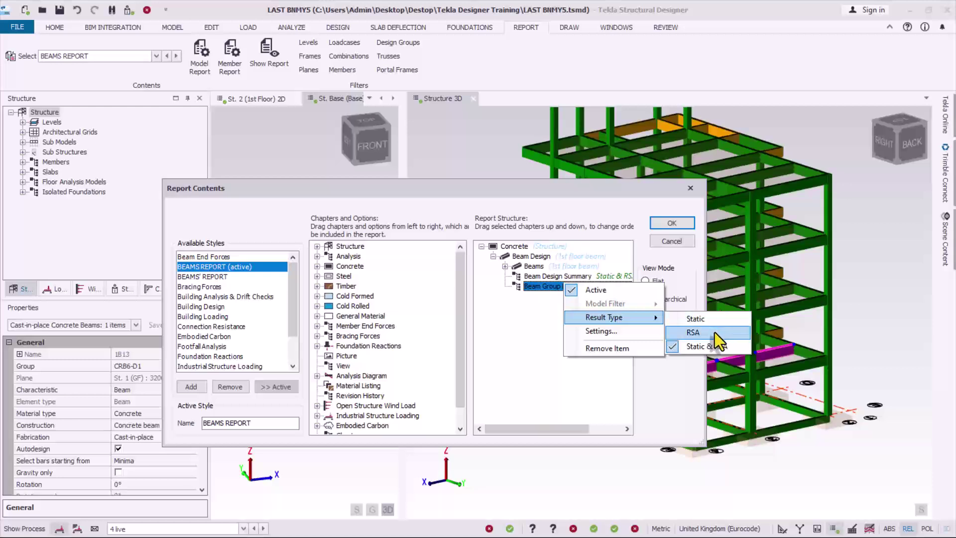
left_click(692, 320)
left_click(563, 277)
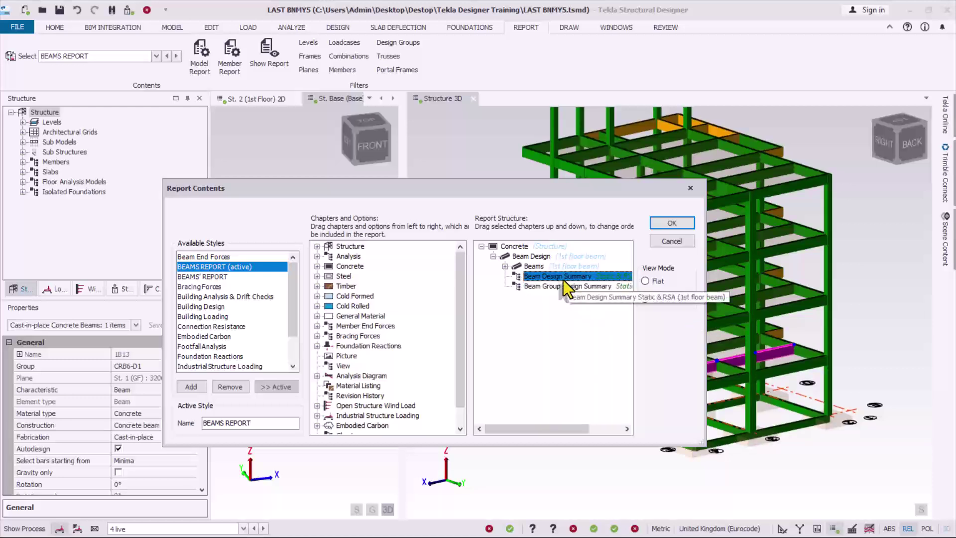
right_click(563, 280)
mouse_move(625, 302)
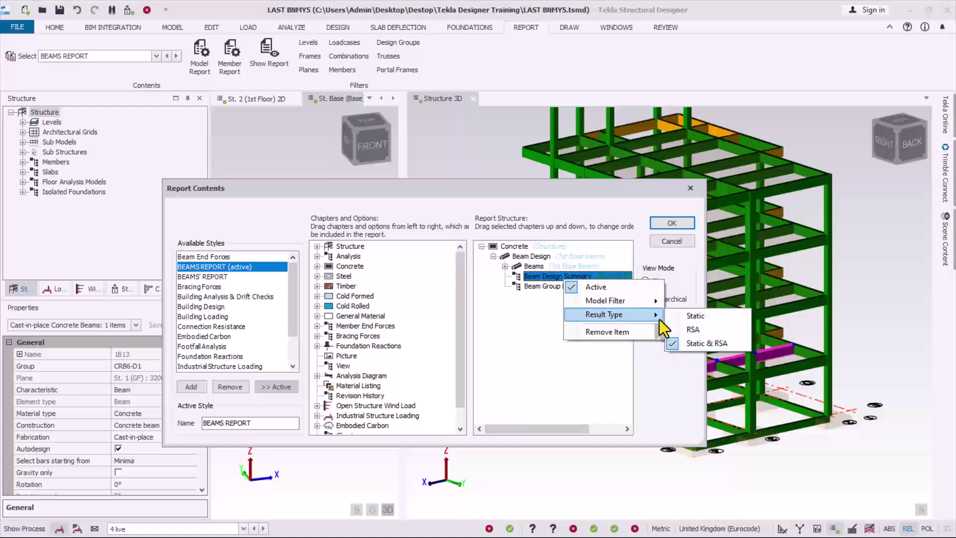
Step: Set Beam Group Design Summary to critical members only with detailed reports, and confirm
right_click(579, 288)
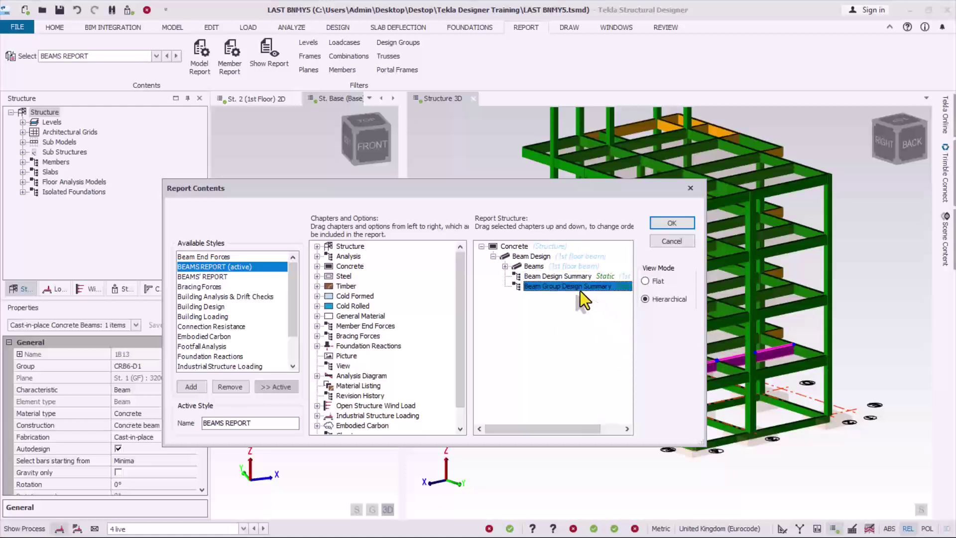
mouse_move(622, 326)
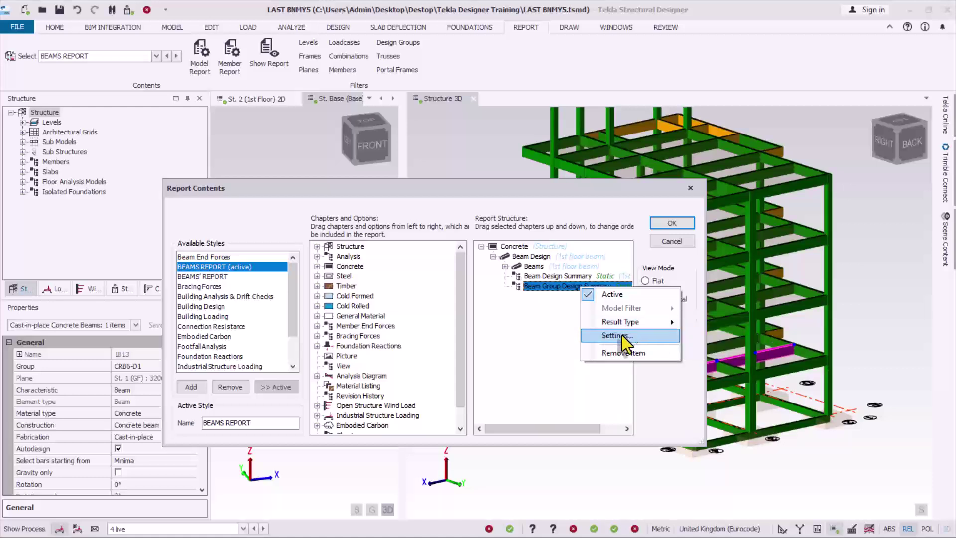
left_click(622, 336)
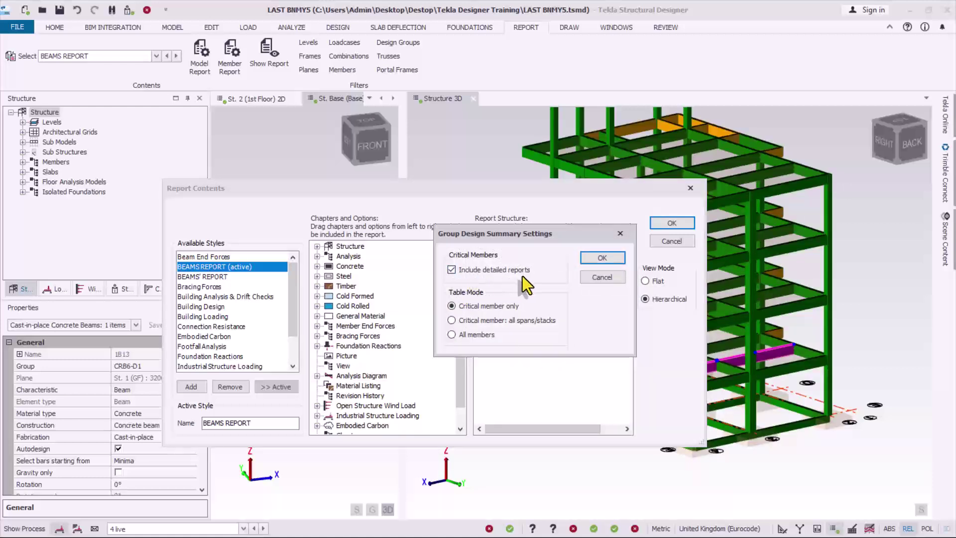
left_click(608, 263)
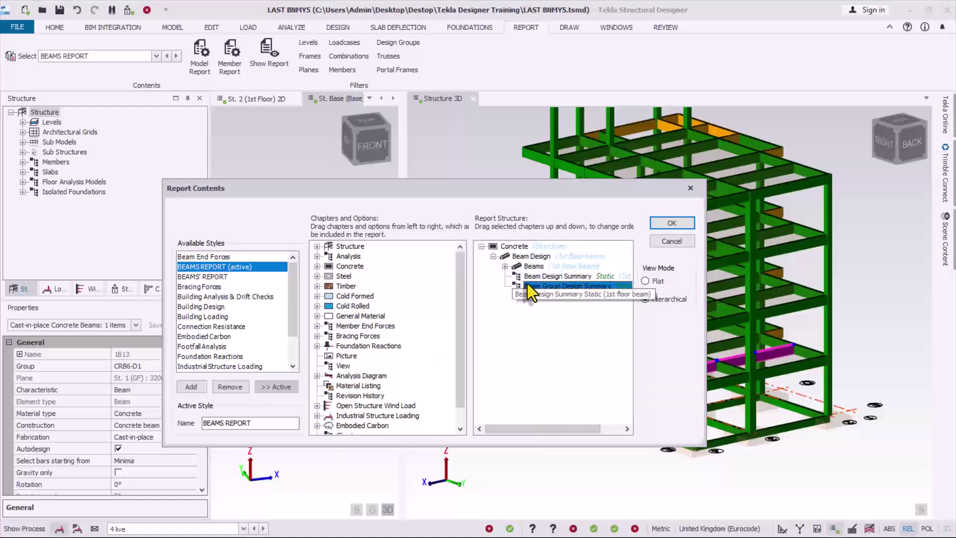
Step: Reposition the Report Contents dialog and accept the beams report contents with OK
left_click_drag(555, 191, 398, 116)
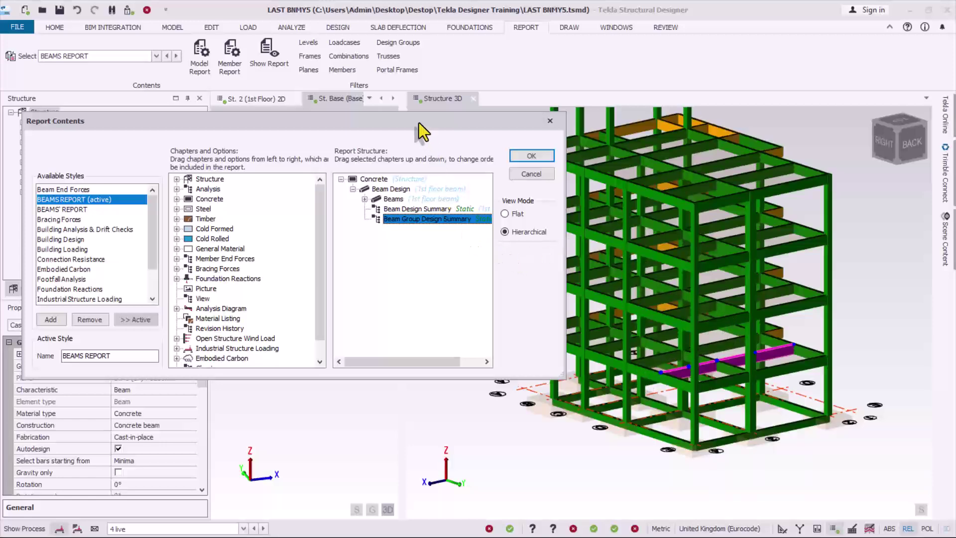
left_click_drag(419, 123, 658, 141)
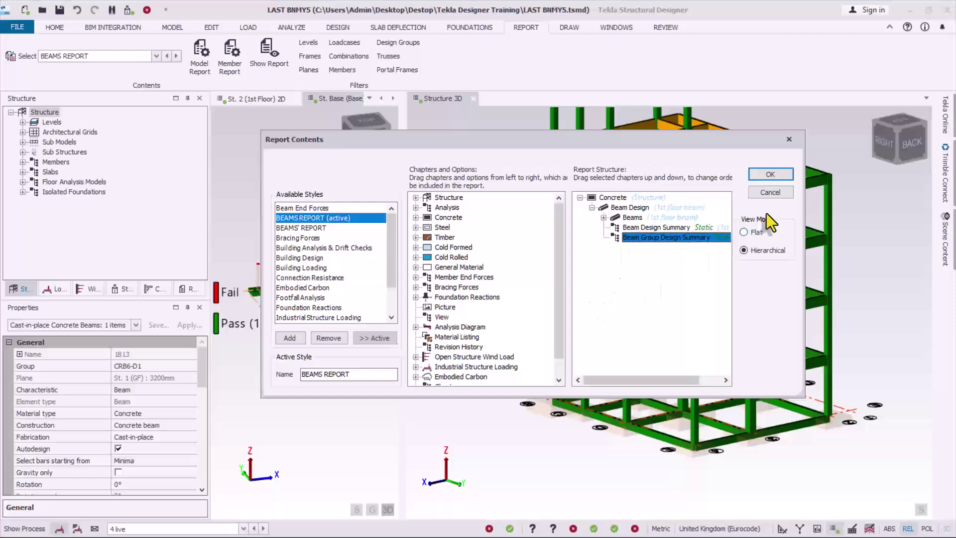
left_click(772, 179)
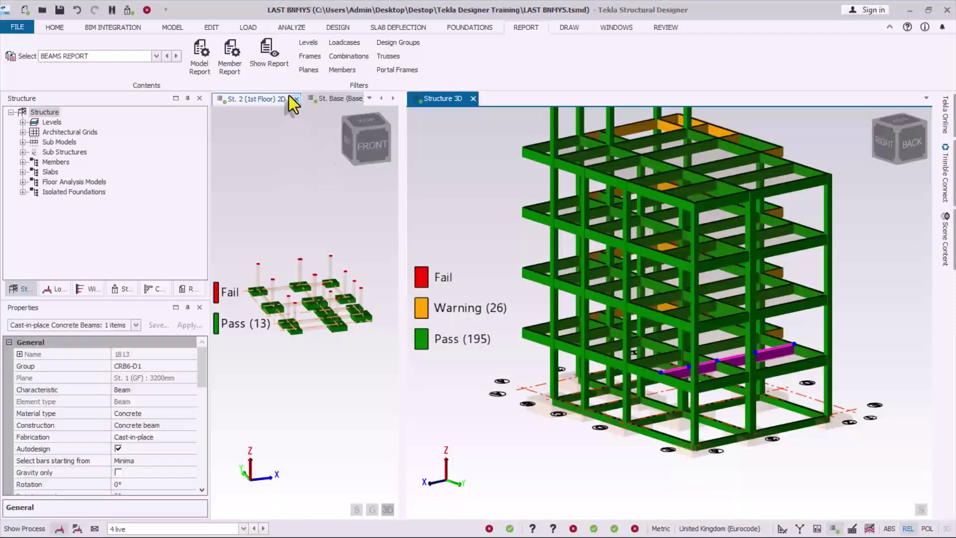
Step: Show the BEAMS REPORT and scroll through its first pages of beam drawings
left_click(269, 66)
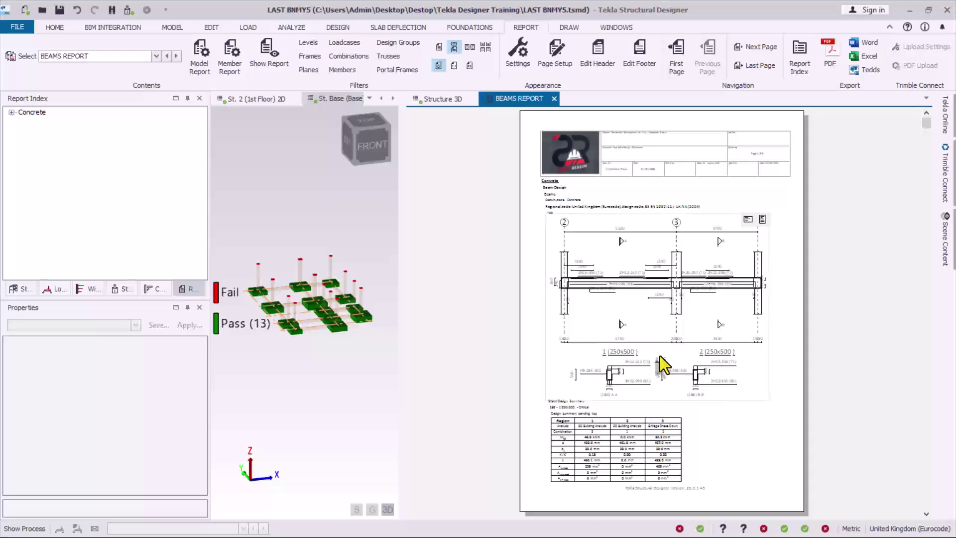
scroll(659, 346, "up", 3, "ctrl")
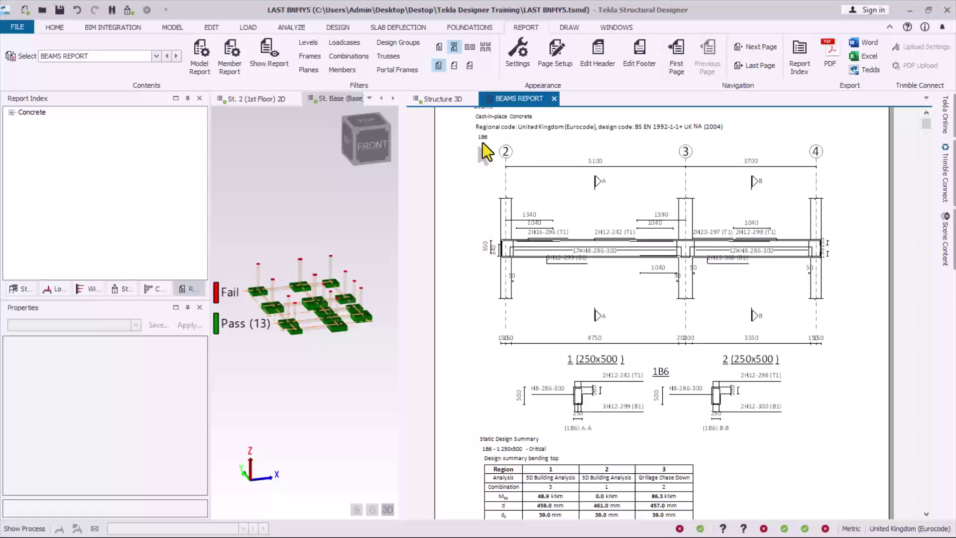
scroll(602, 435, "down", 10)
scroll(632, 395, "down", 8)
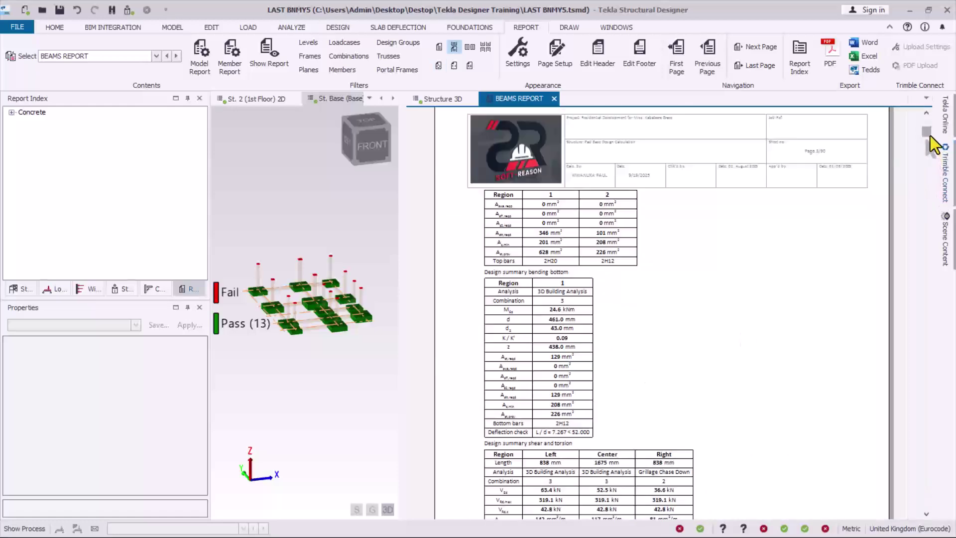
left_click_drag(930, 134, 932, 142)
scroll(921, 149, "down", 10)
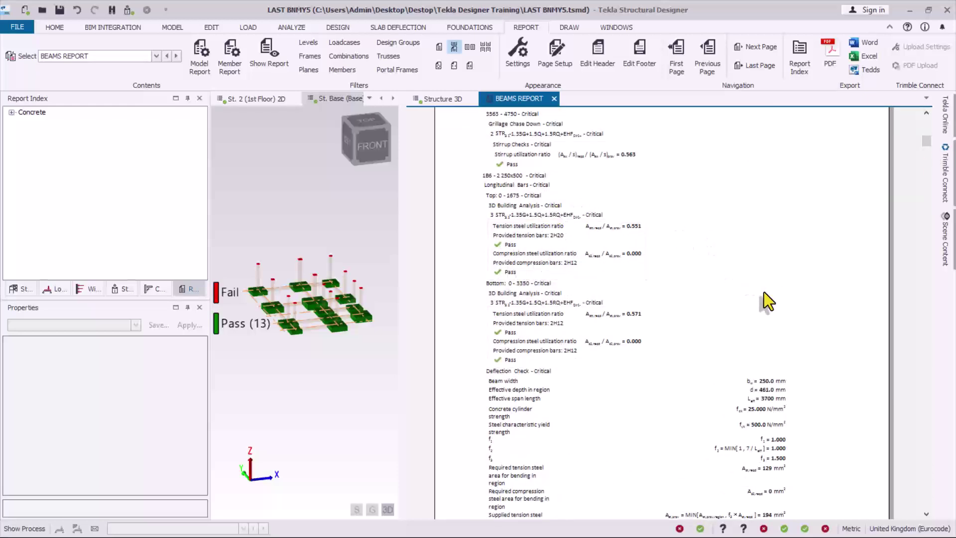
scroll(639, 399, "down", 8)
scroll(603, 449, "down", 10)
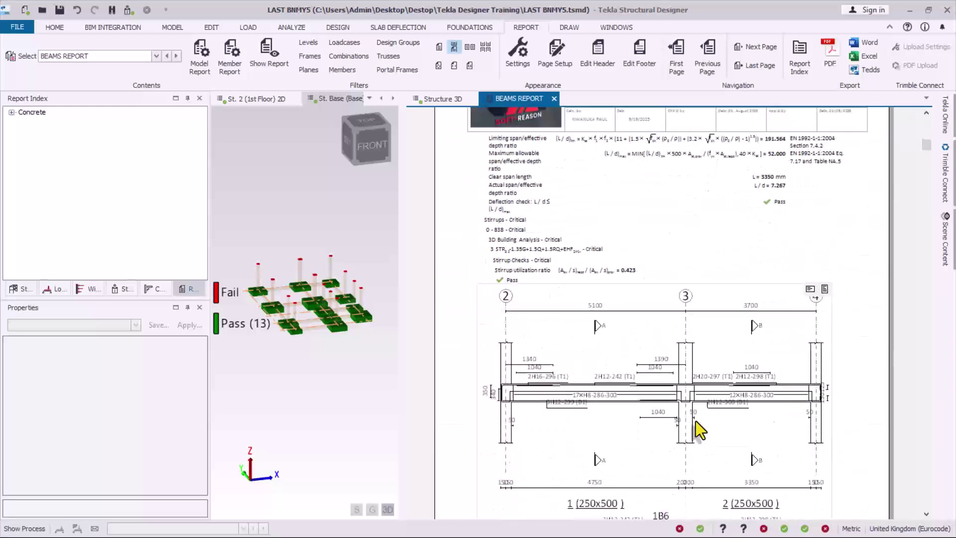
scroll(673, 378, "down", 10)
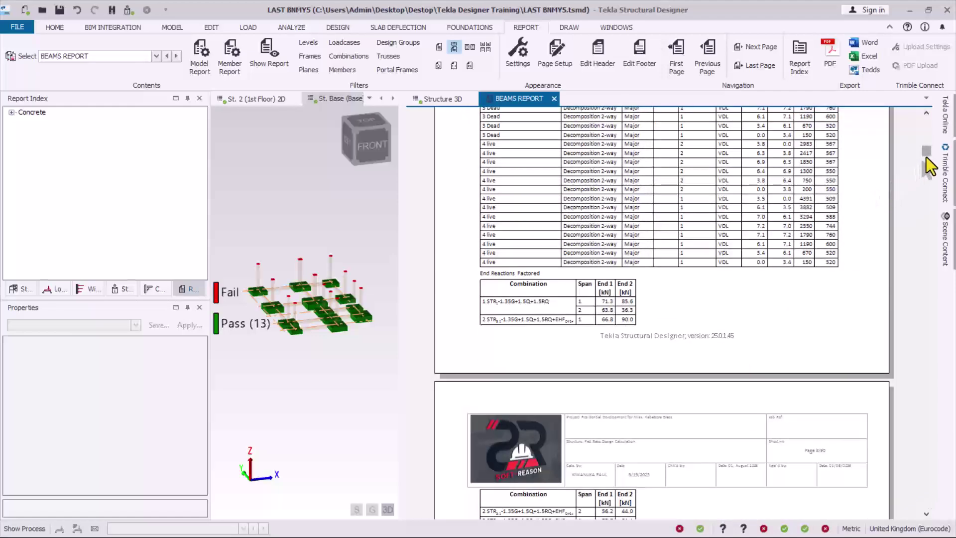
Step: Scroll on to beam 1B13's reinforcement layout and static design summary
left_click_drag(927, 157, 928, 180)
scroll(722, 230, "up", 2)
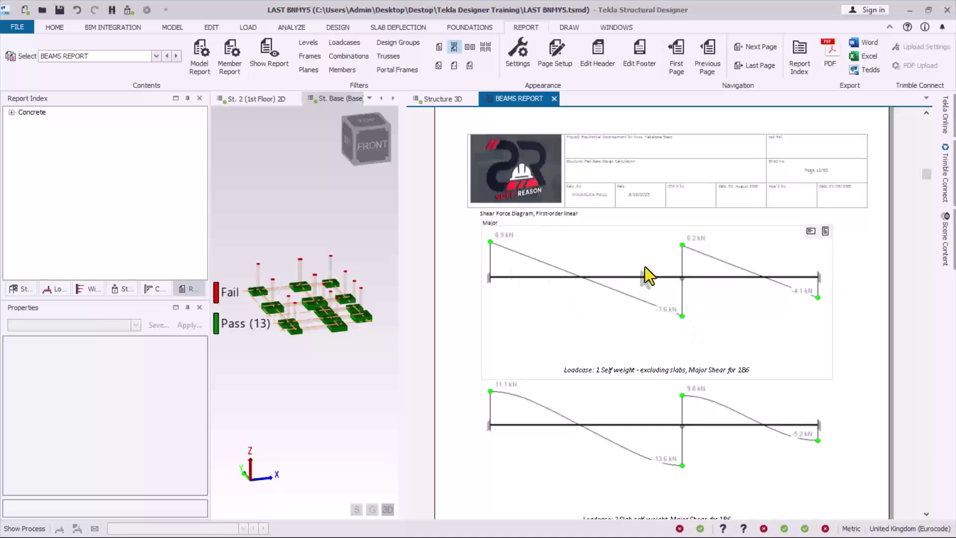
scroll(645, 274, "down", 20)
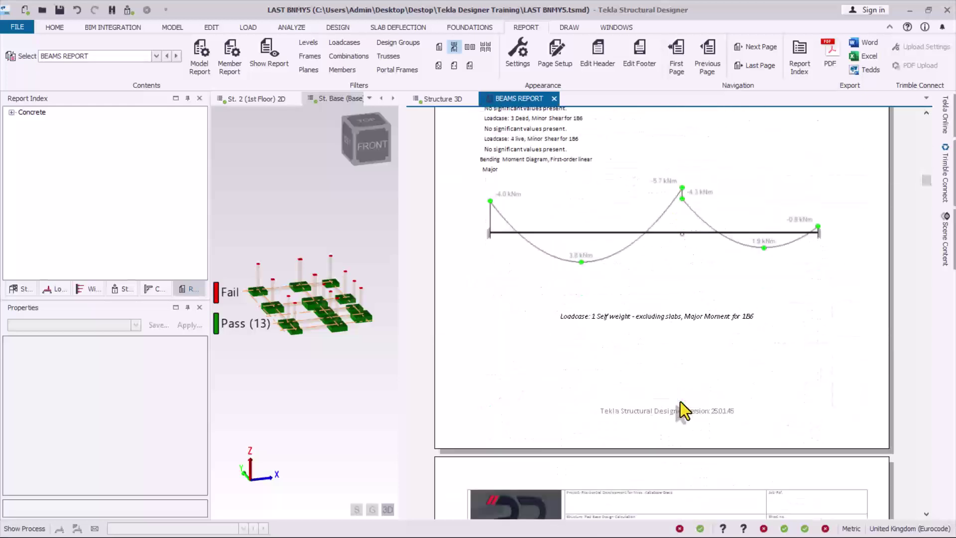
scroll(664, 279, "down", 2)
scroll(647, 321, "up", 4)
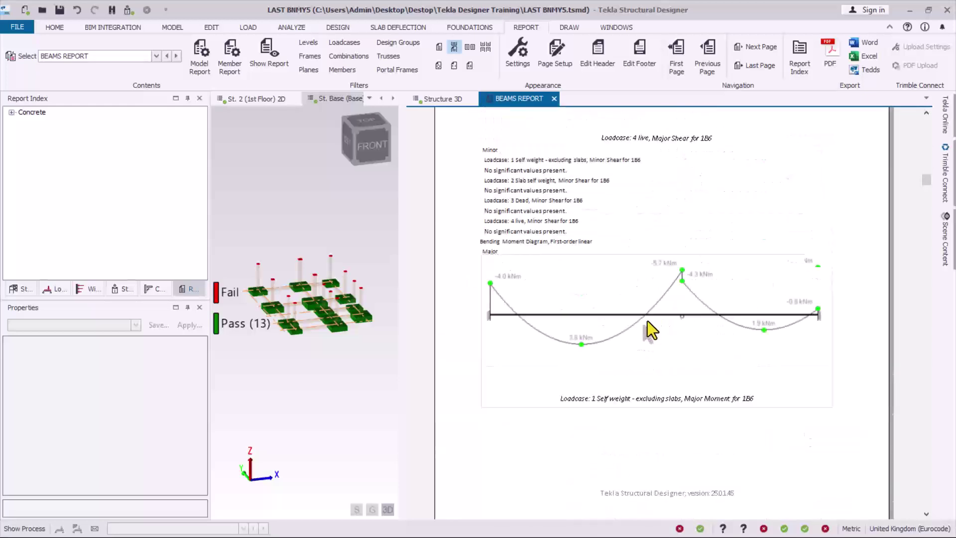
scroll(648, 322, "down", 15)
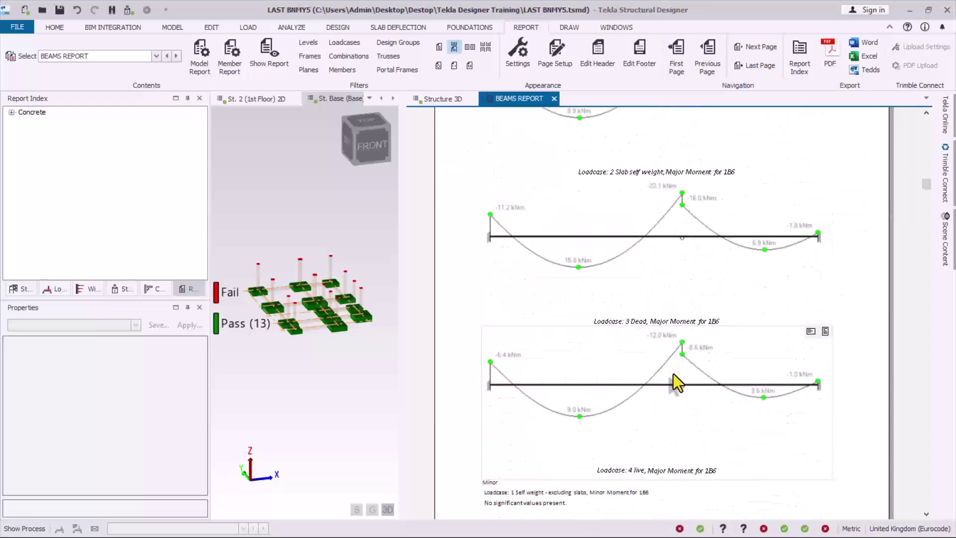
scroll(674, 374, "down", 3)
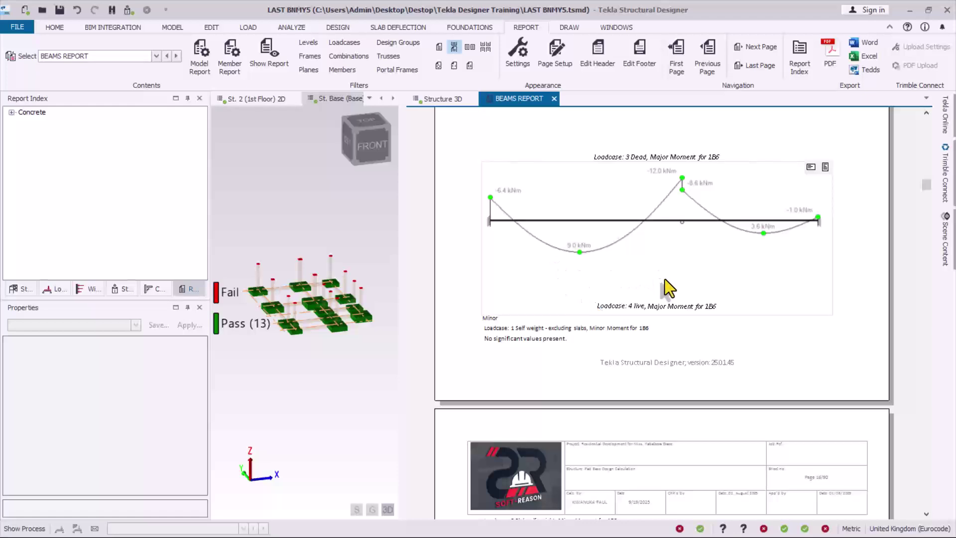
scroll(684, 438, "down", 12)
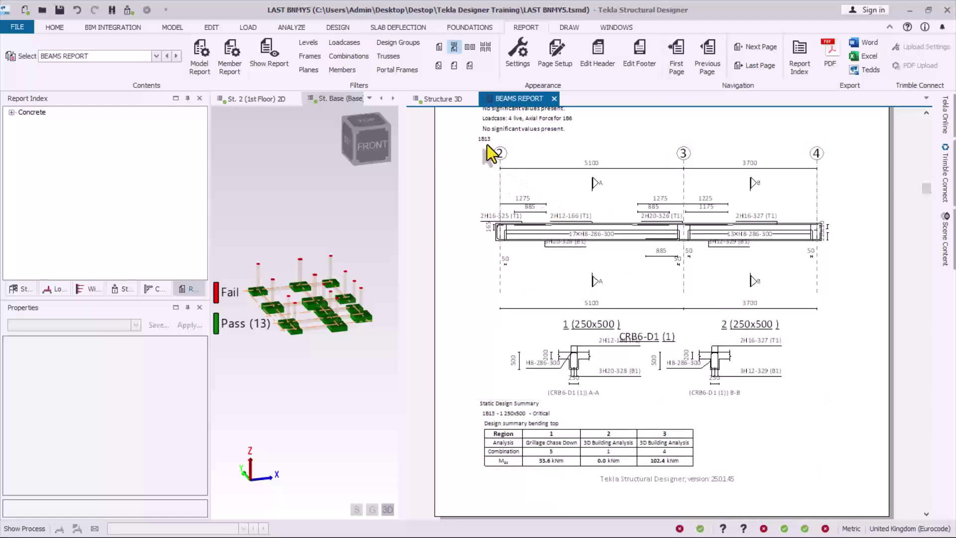
scroll(626, 324, "down", 1)
scroll(682, 418, "down", 20)
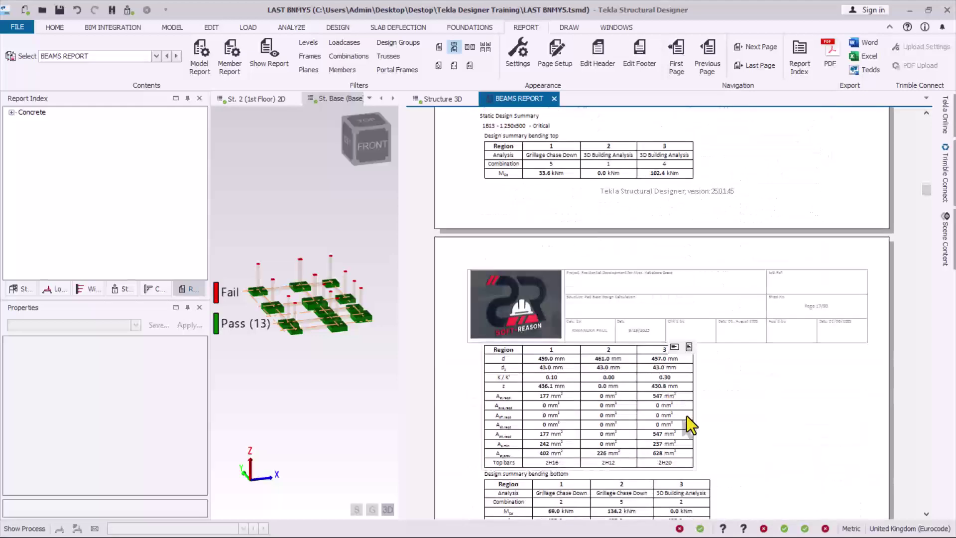
scroll(667, 400, "down", 4)
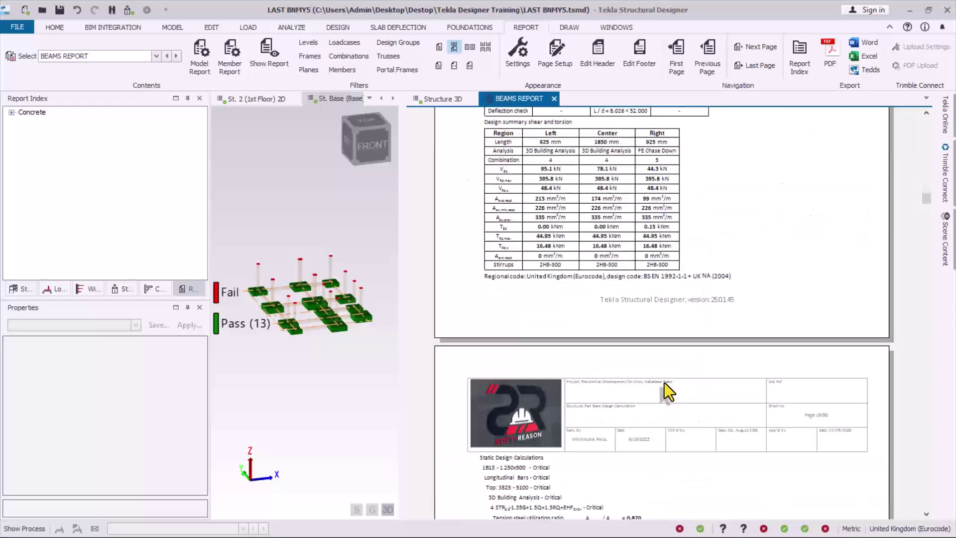
scroll(656, 319, "down", 20)
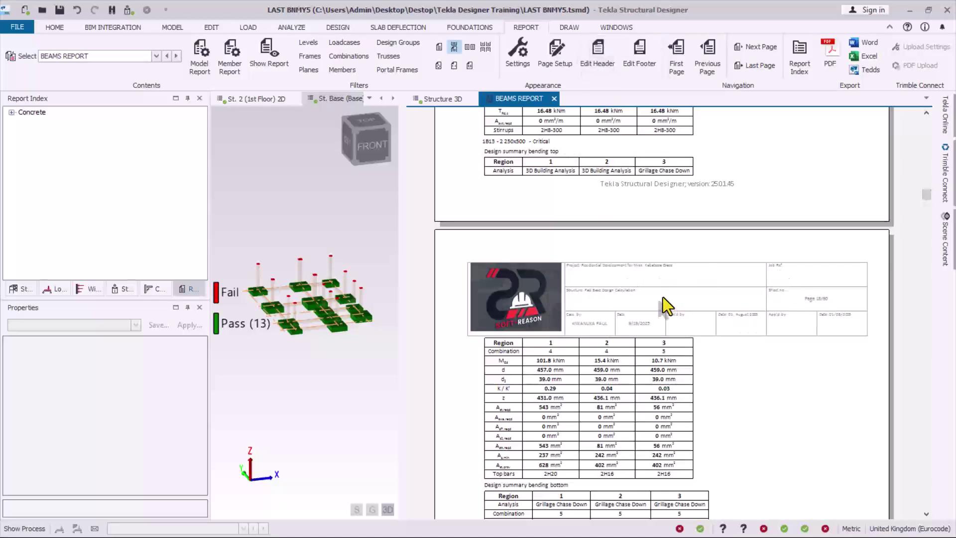
Step: Open Document headers/footers and select the Company Name field under Fields
left_click(594, 64)
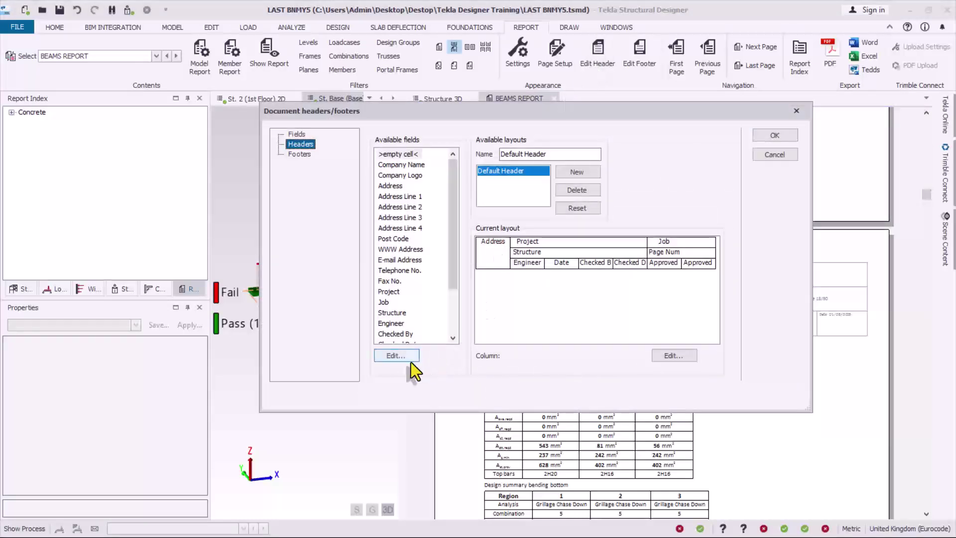
left_click(385, 355)
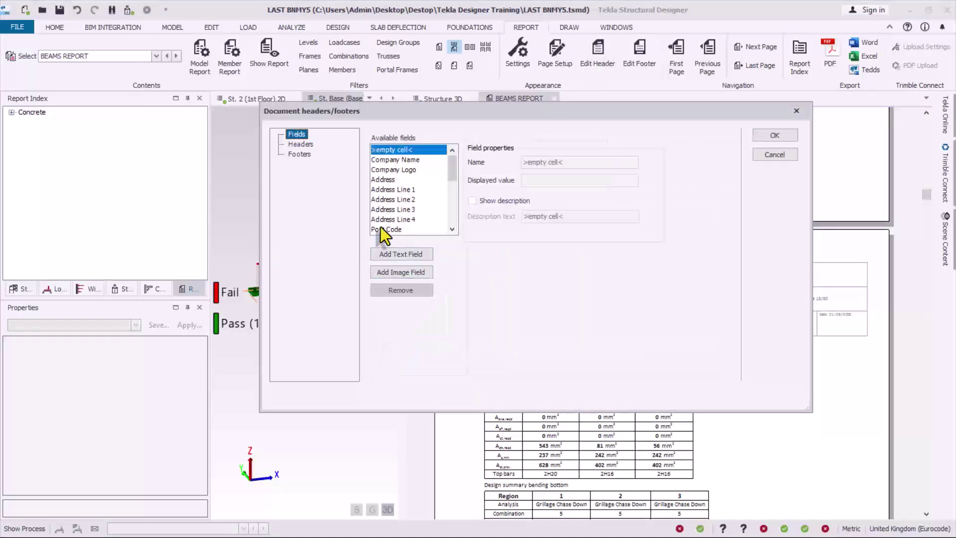
left_click(394, 161)
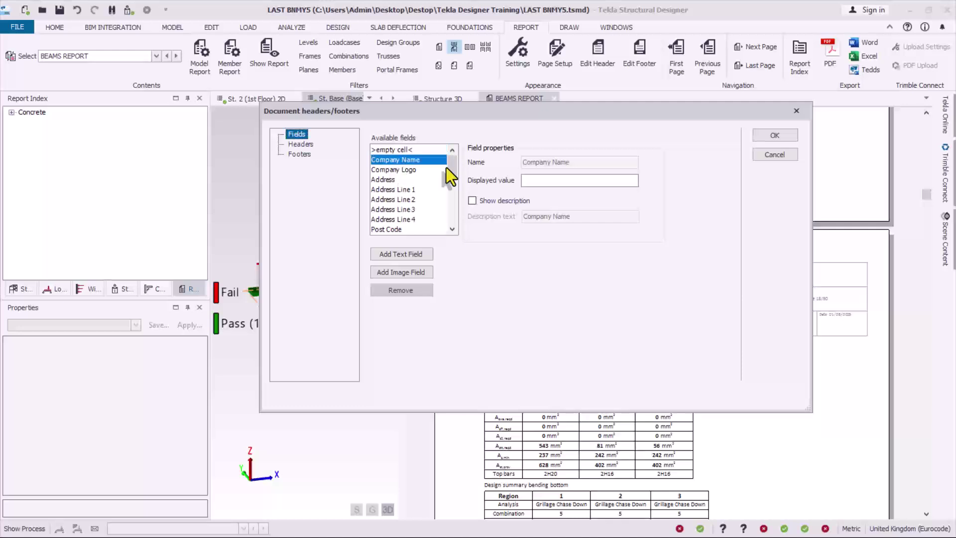
left_click(588, 184)
left_click_drag(600, 113, 630, 291)
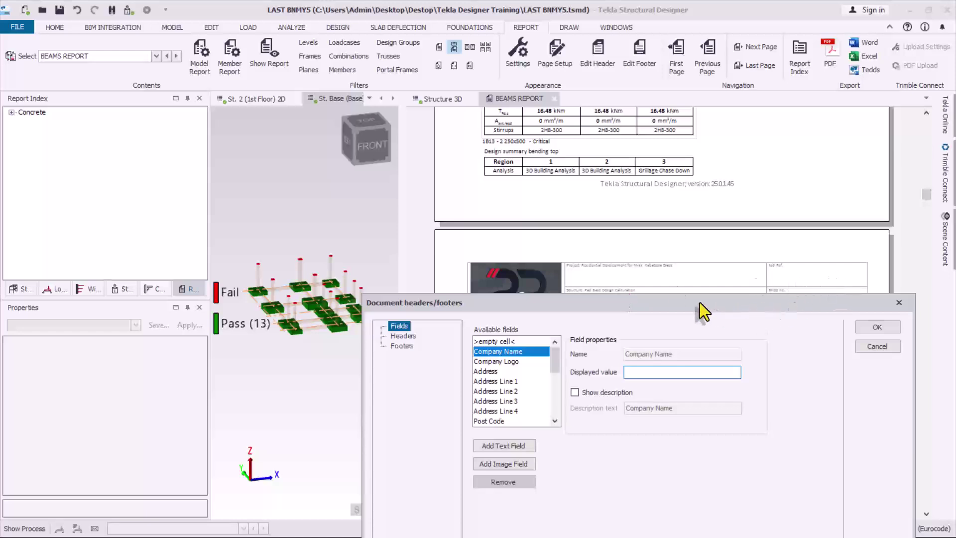
left_click_drag(700, 304, 633, 133)
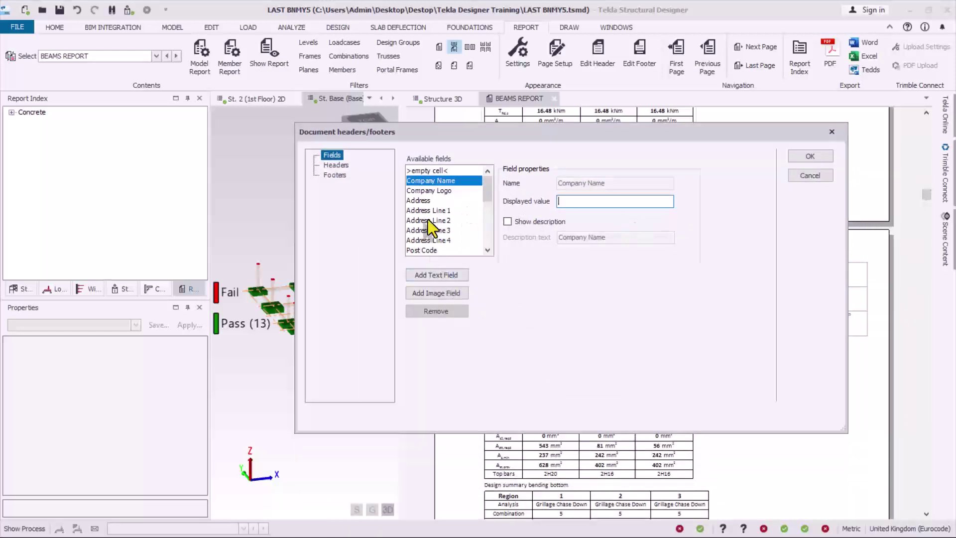
Step: Select the Company Logo field and cancel browsing for a different logo image
left_click(423, 190)
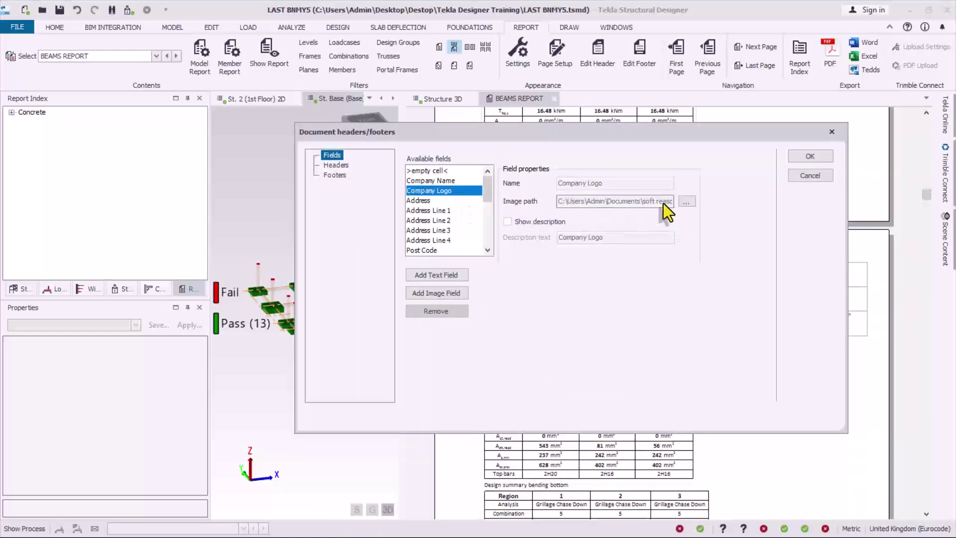
left_click(687, 201)
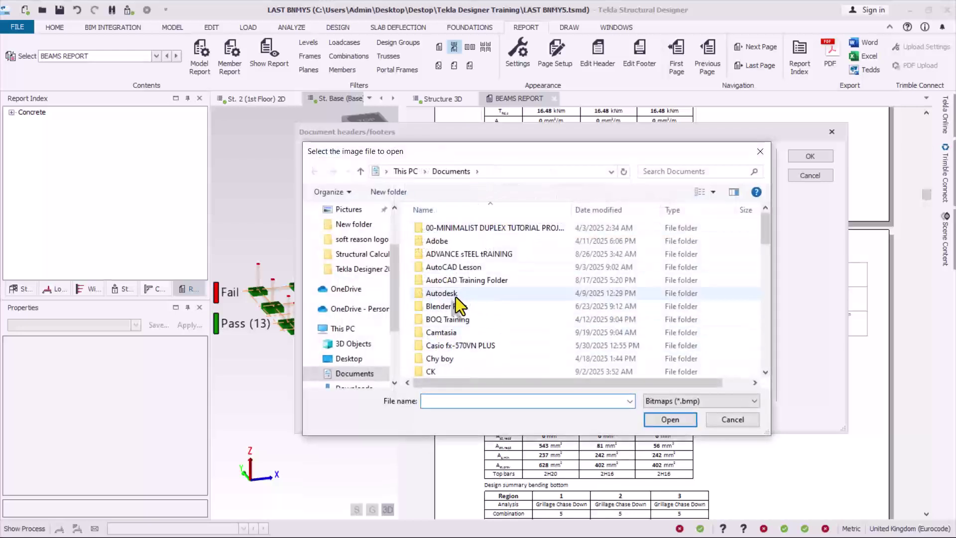
left_click(716, 406)
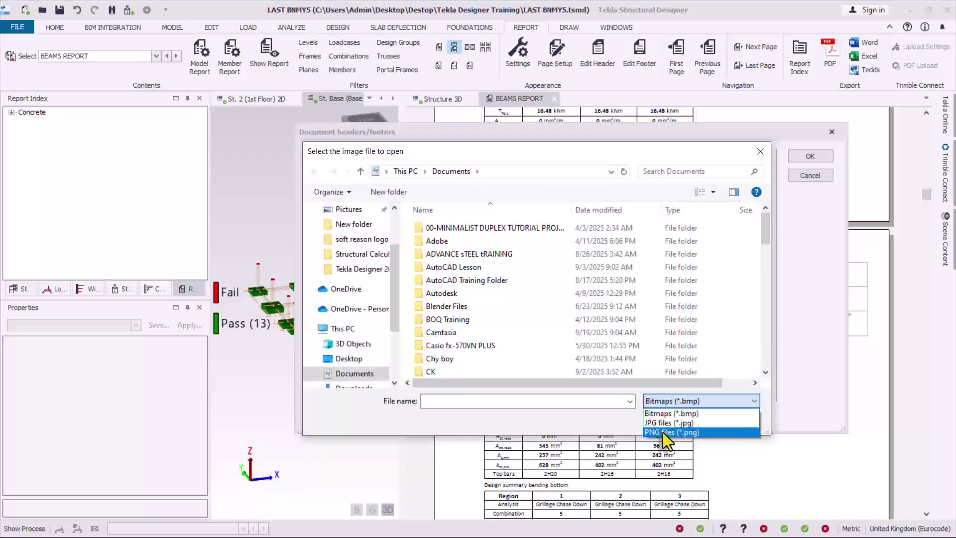
left_click(765, 426)
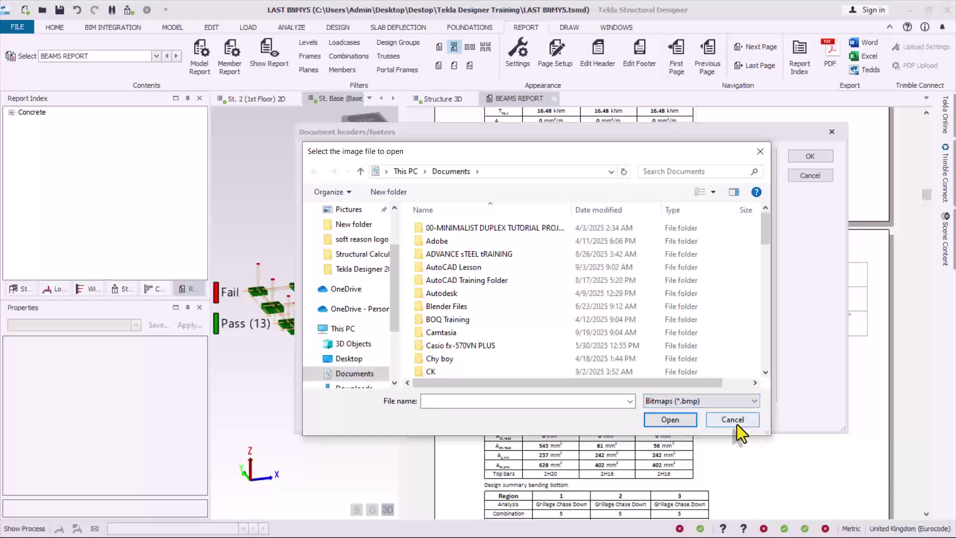
left_click(735, 423)
Step: Check the Project, Job, Structure and Engineer fields and edit the Engineer description
left_click_drag(485, 189, 487, 220)
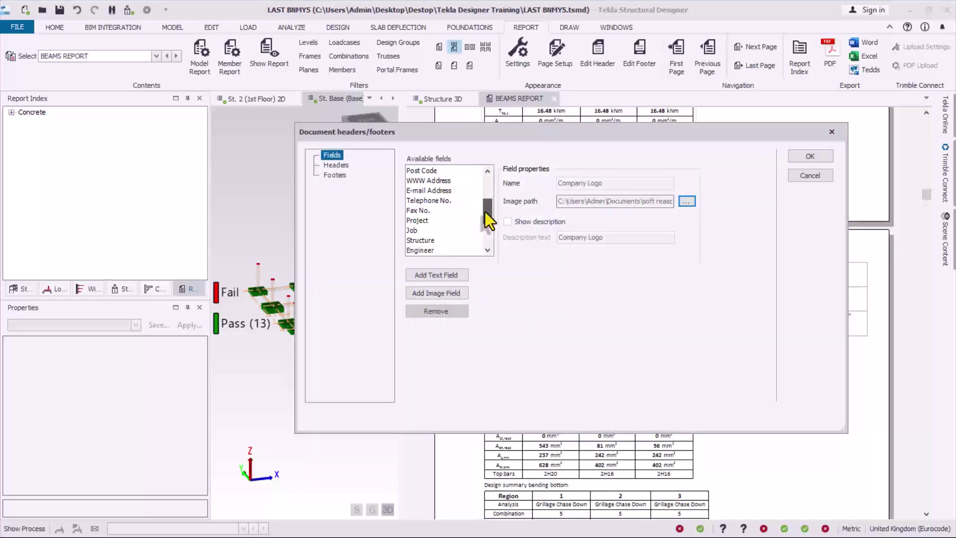
left_click(423, 220)
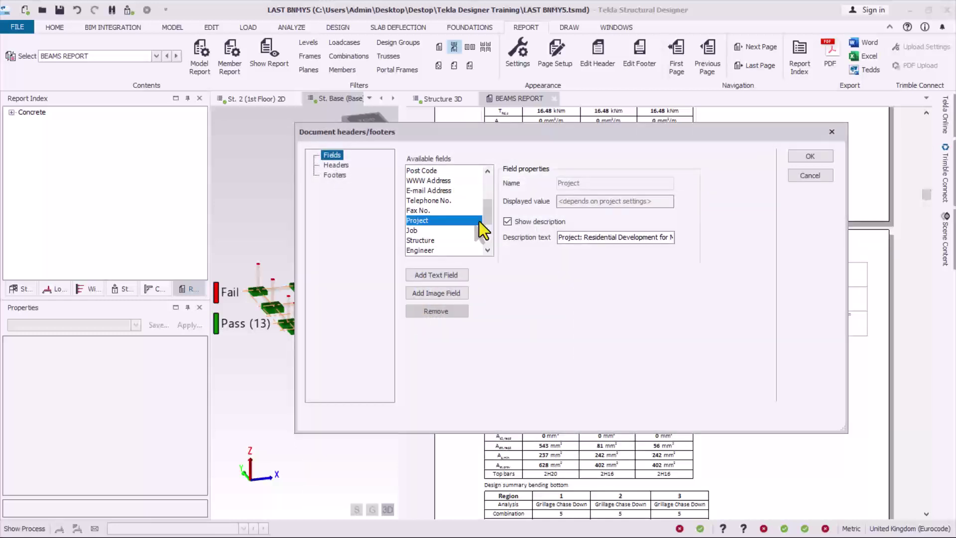
left_click(423, 231)
left_click(422, 241)
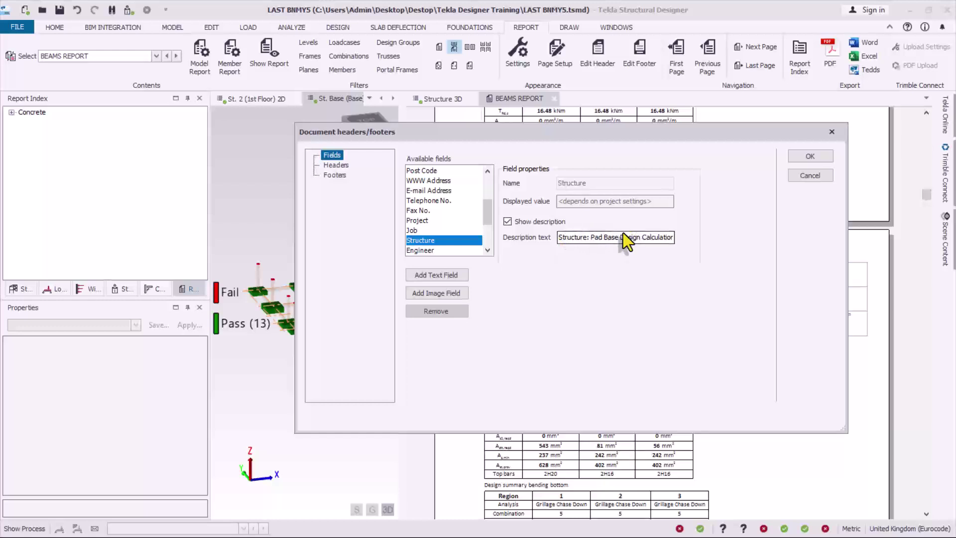
left_click(441, 250)
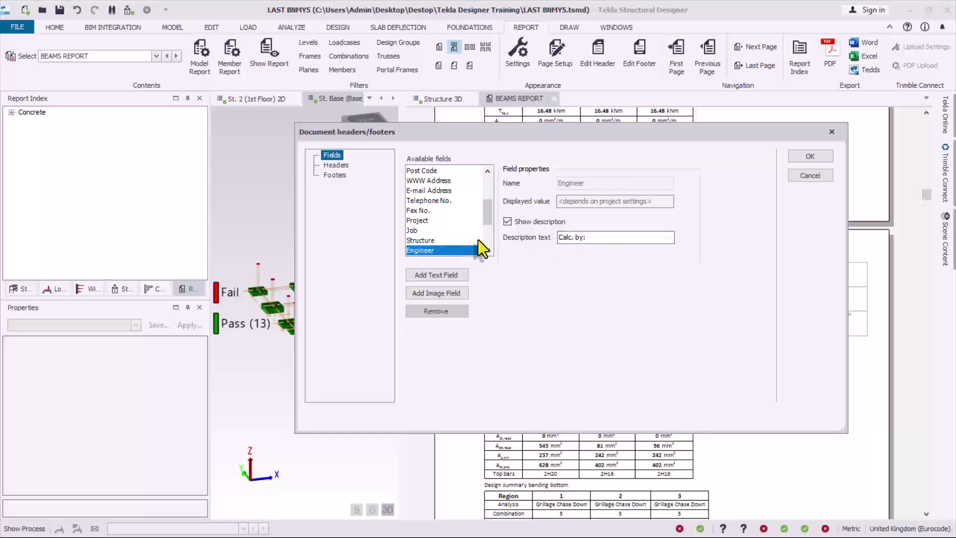
left_click(597, 238)
Step: Apply the header settings and scroll the BEAMS REPORT pages to check the logo header
left_click(816, 157)
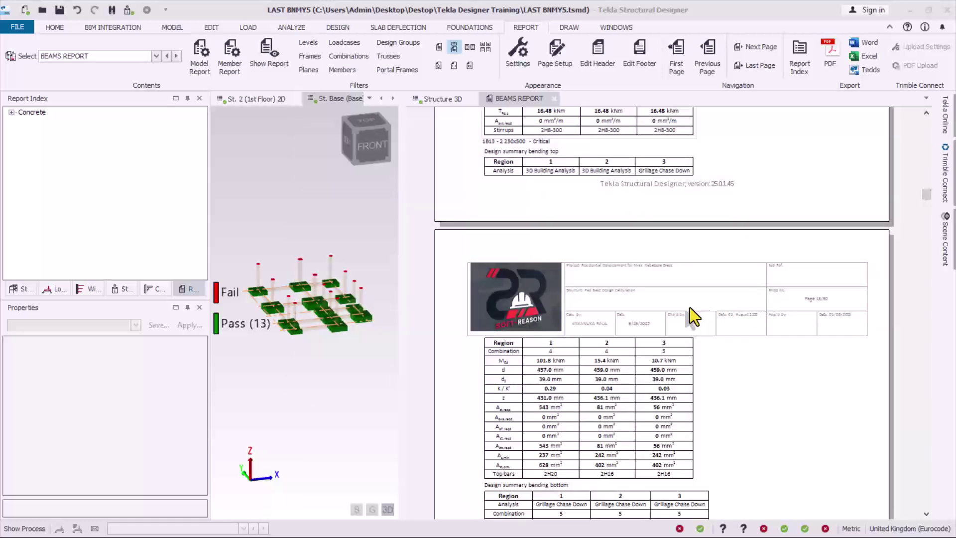
left_click(799, 288)
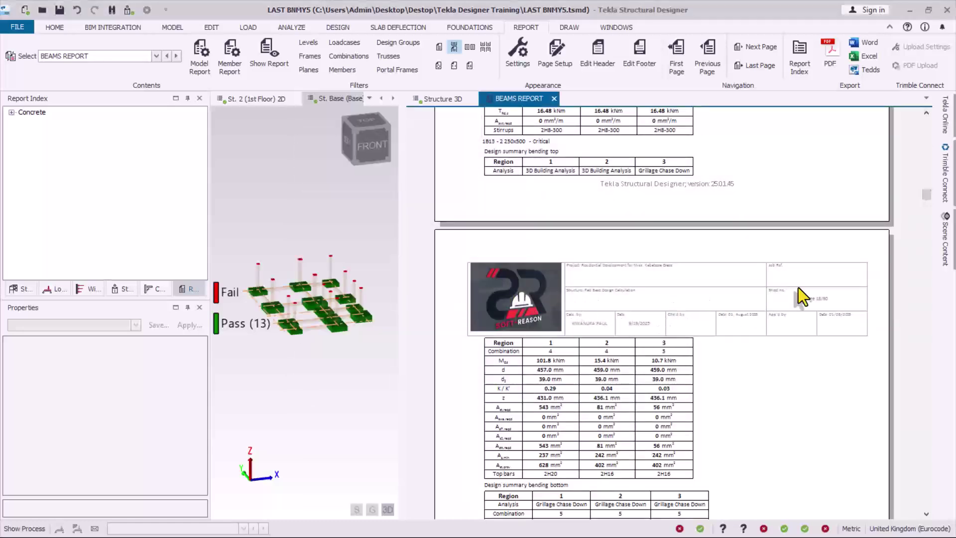
scroll(732, 306, "down", 20)
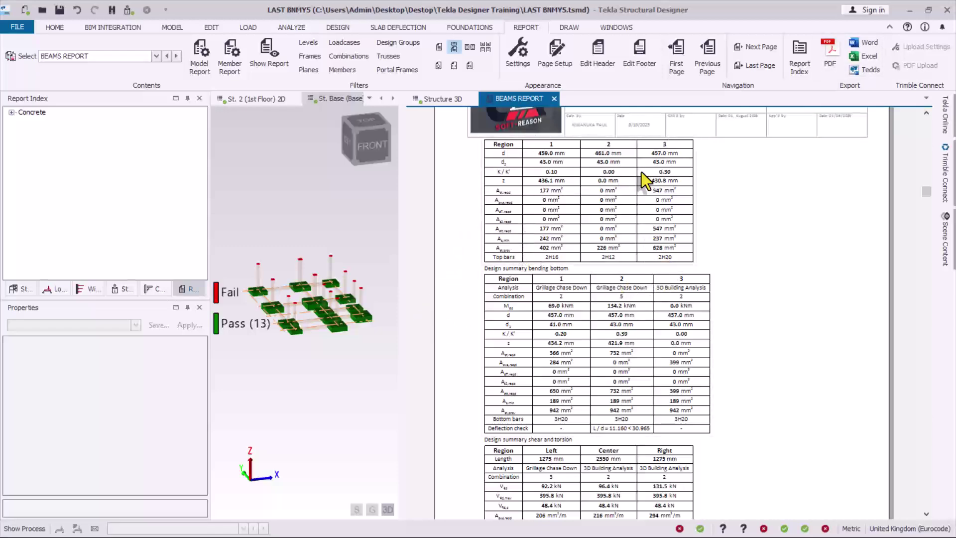
scroll(643, 300, "up", 2)
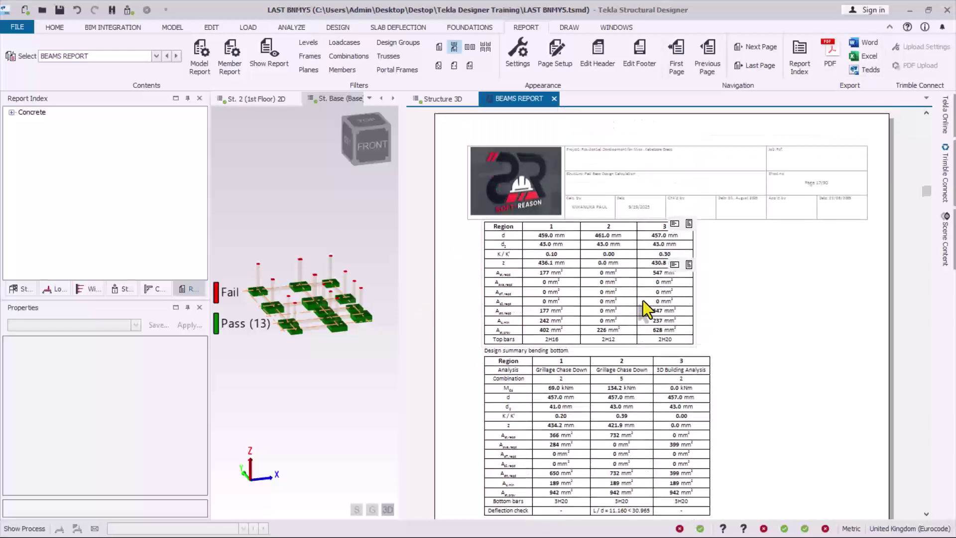
scroll(644, 300, "up", 15)
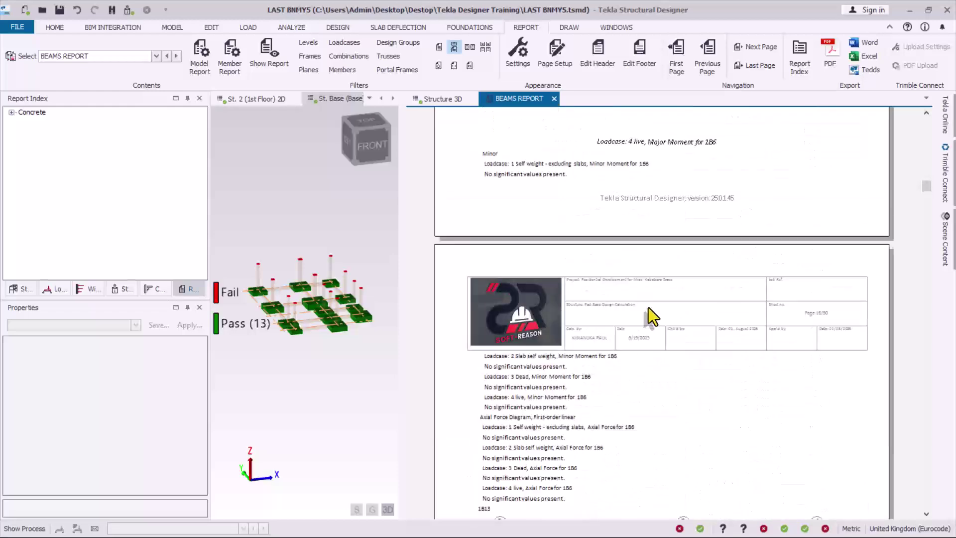
scroll(647, 305, "up", 12)
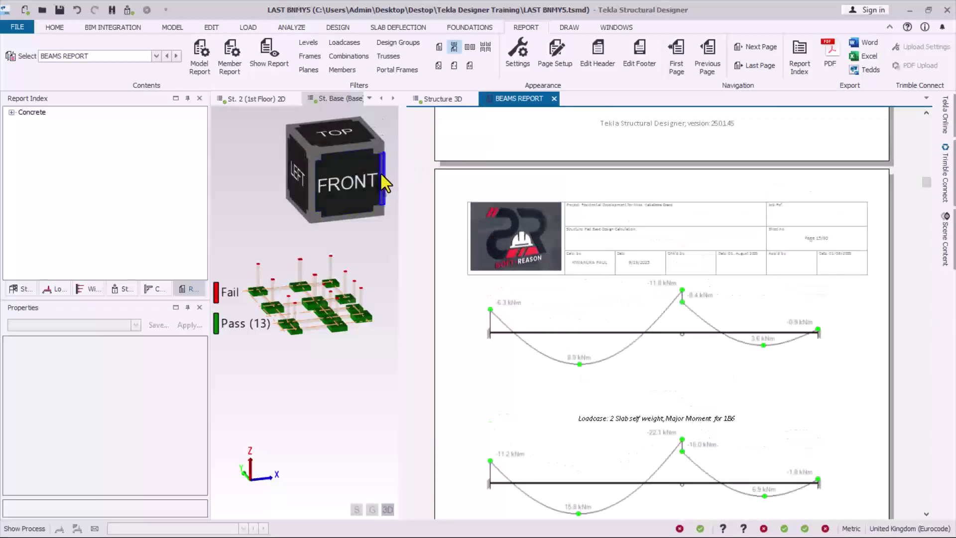
Step: Return to the Structure 3D view, zoom around the model, and bring up the REPORT ribbon
left_click(443, 99)
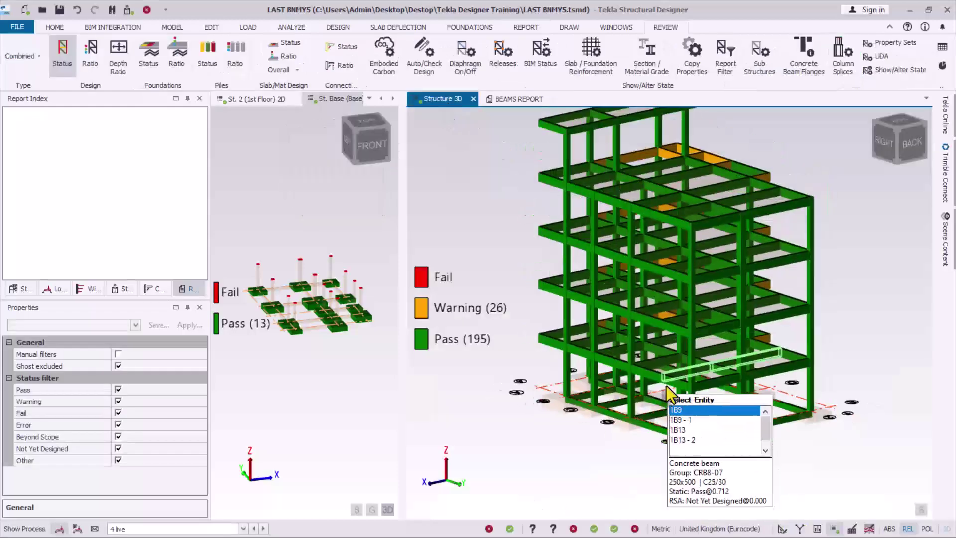
scroll(693, 214, "up", 3)
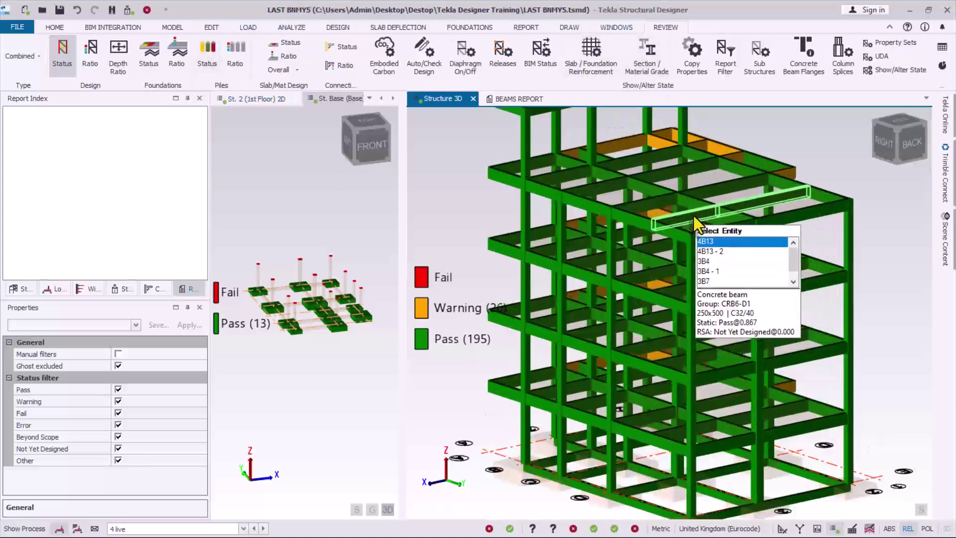
scroll(697, 259, "up", 2)
scroll(562, 250, "down", 3)
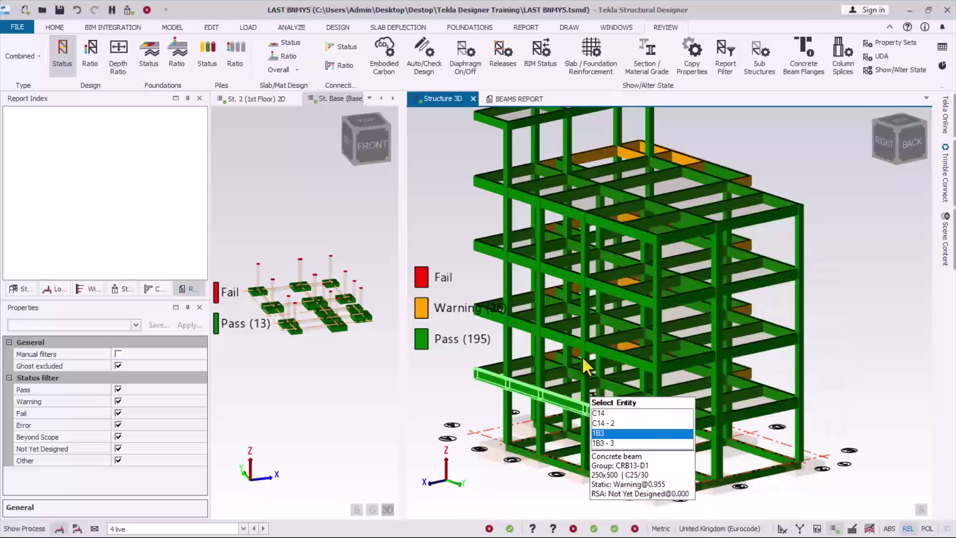
left_click(526, 27)
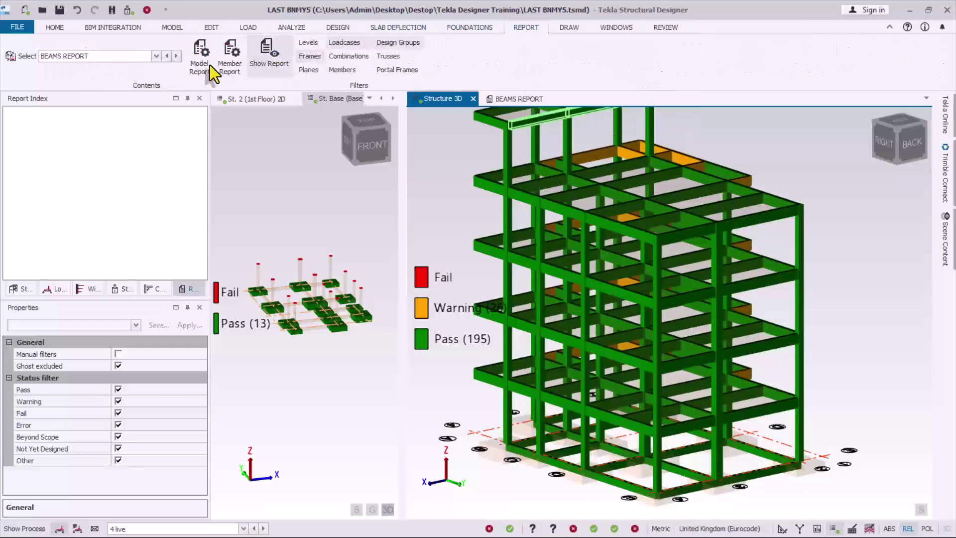
Step: In Report Contents, expand Concrete and pick Slab/Mat Design, then cancel without changes
left_click(207, 74)
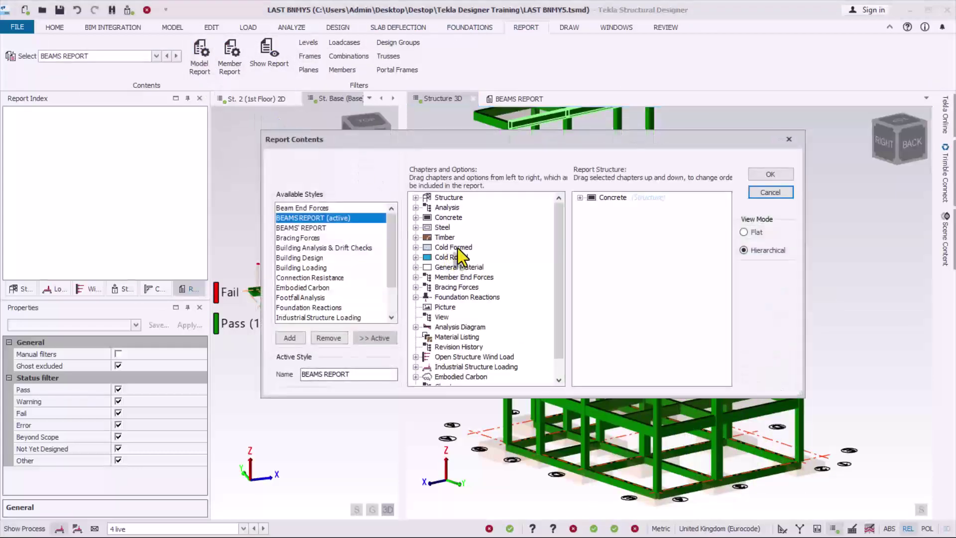
left_click(416, 218)
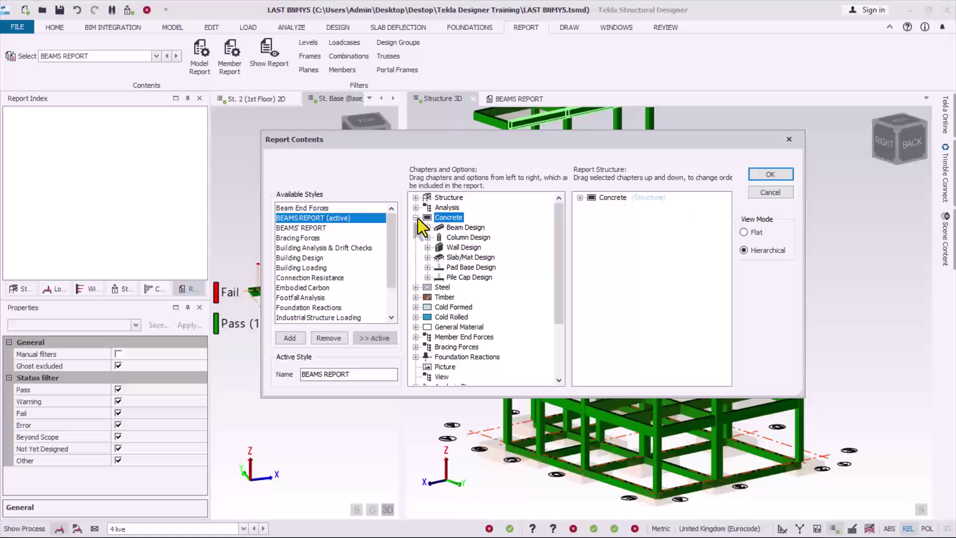
left_click(456, 260)
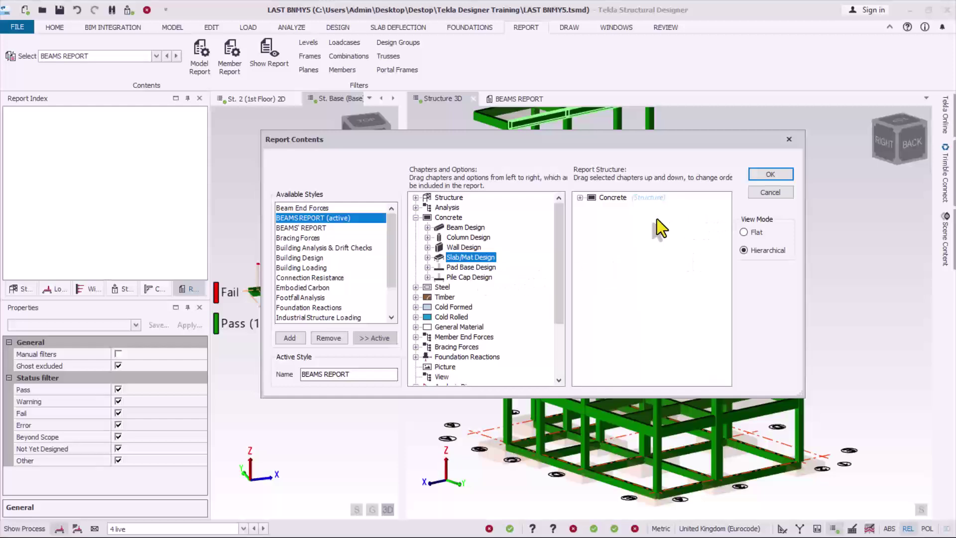
left_click_drag(452, 135, 423, 97)
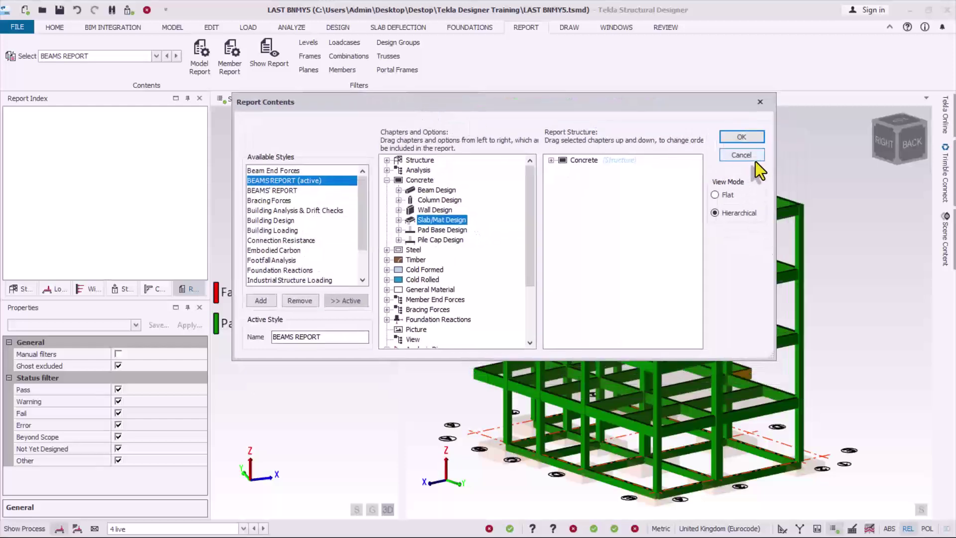
left_click(747, 157)
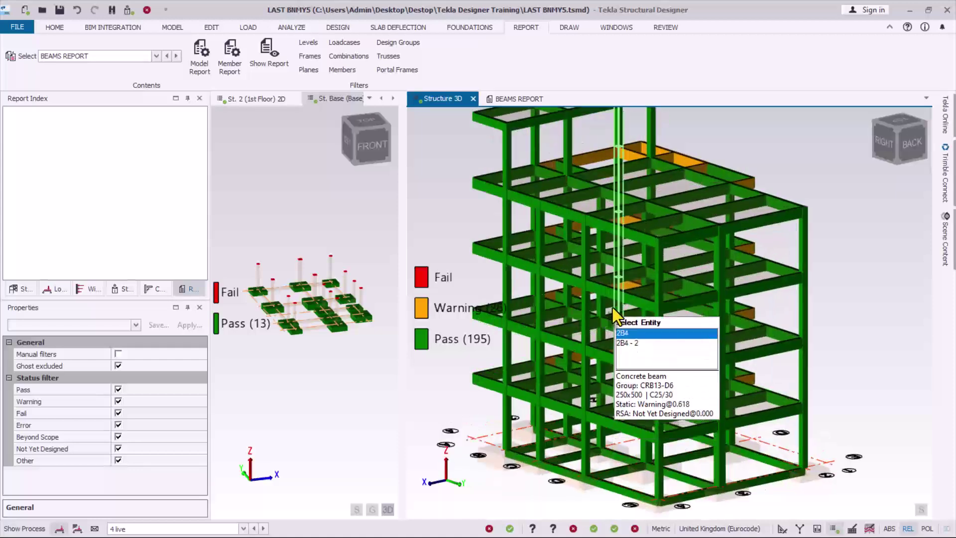
scroll(696, 327, "up", 5)
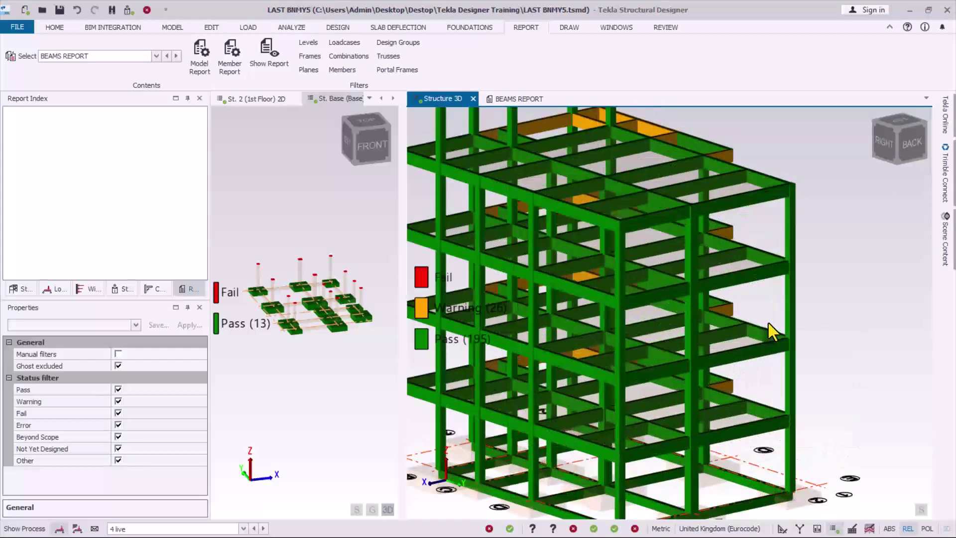
scroll(769, 309, "down", 5)
mouse_move(642, 334)
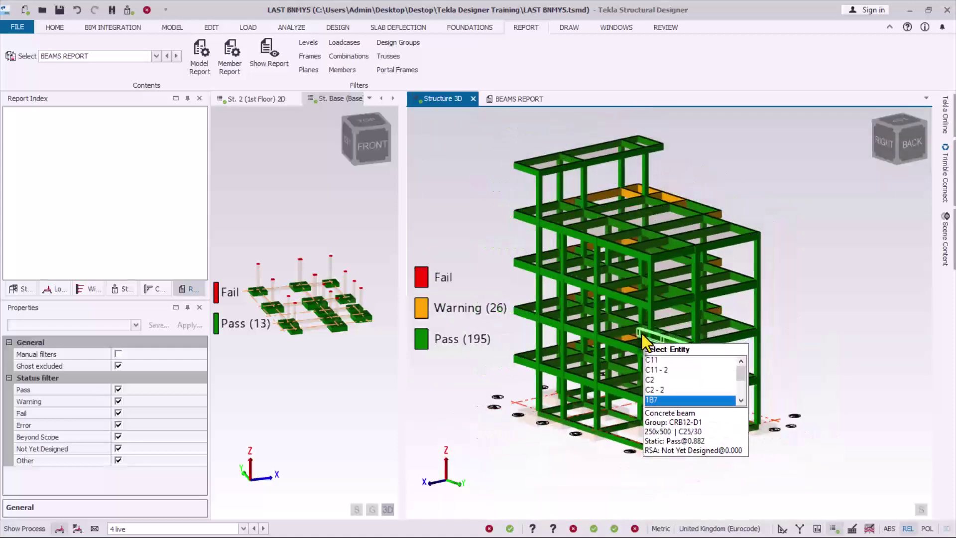
scroll(725, 327, "up", 1)
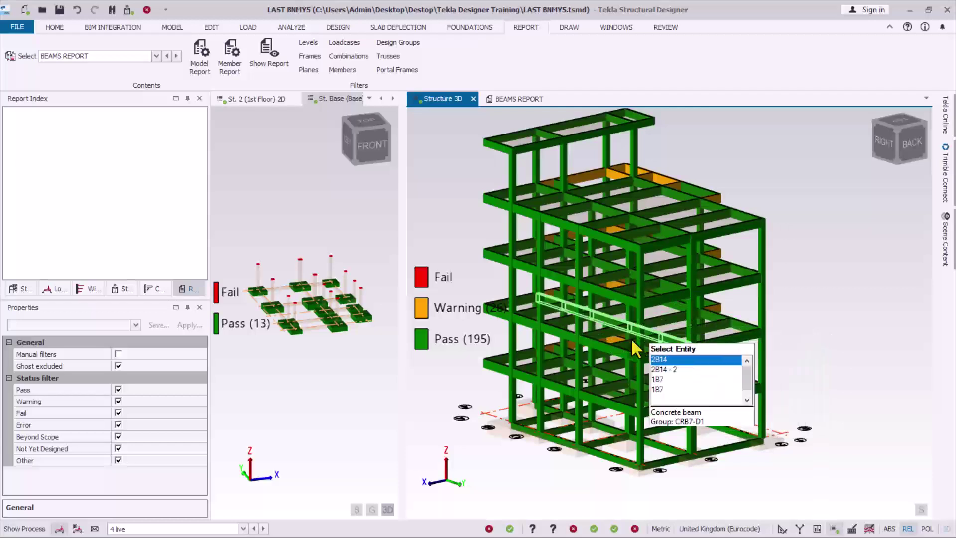
mouse_move(618, 377)
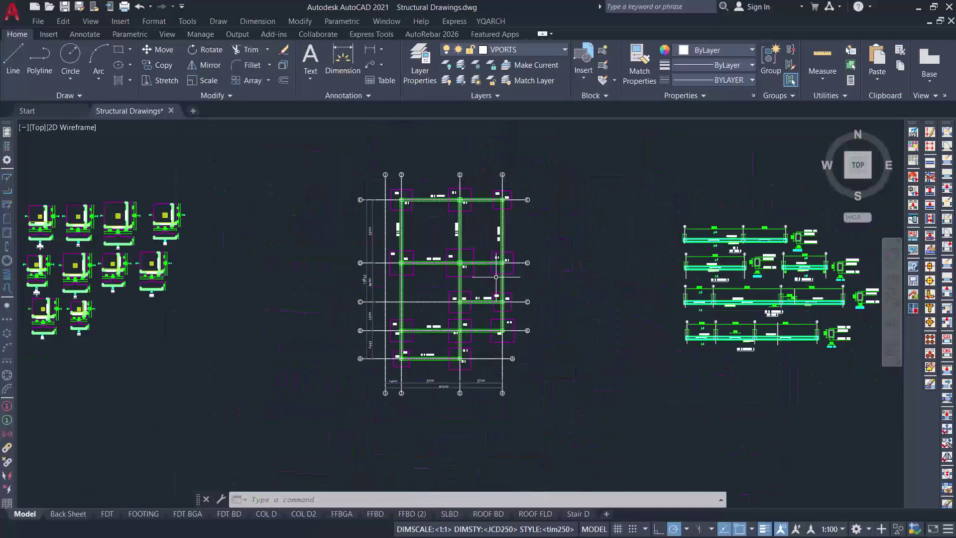
Step: Zoom and pan around Structural Drawings.dwg to inspect column types CT 1–CT 4 and beam details
scroll(578, 239, "up", 5)
scroll(578, 239, "down", 4)
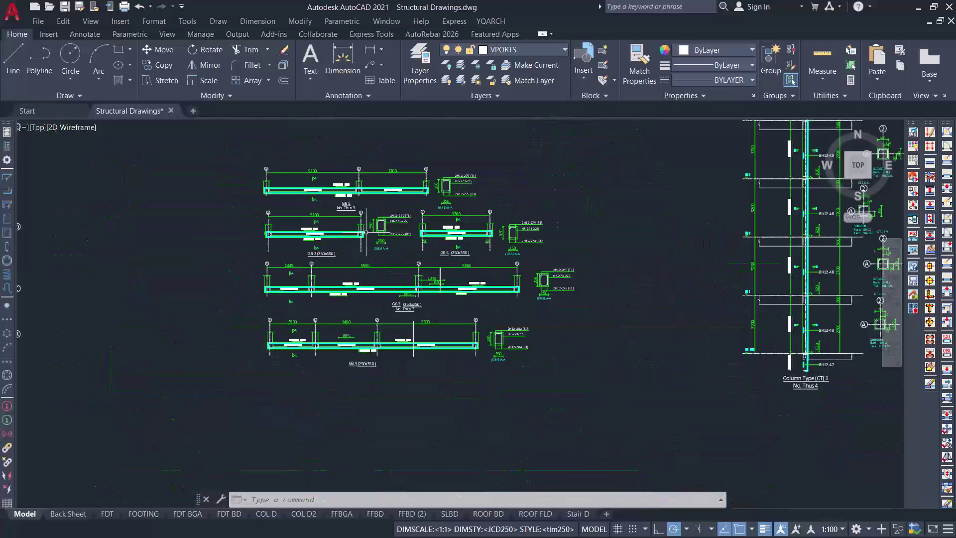
scroll(675, 249, "up", 2)
scroll(675, 249, "down", 6)
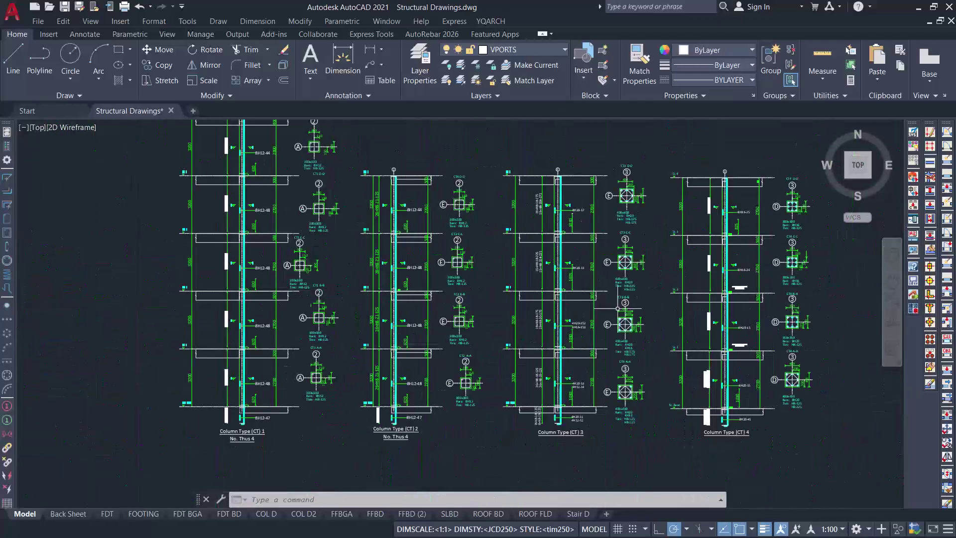
scroll(648, 289, "up", 5)
middle_click_drag(647, 289, 647, 204)
scroll(419, 278, "down", 4)
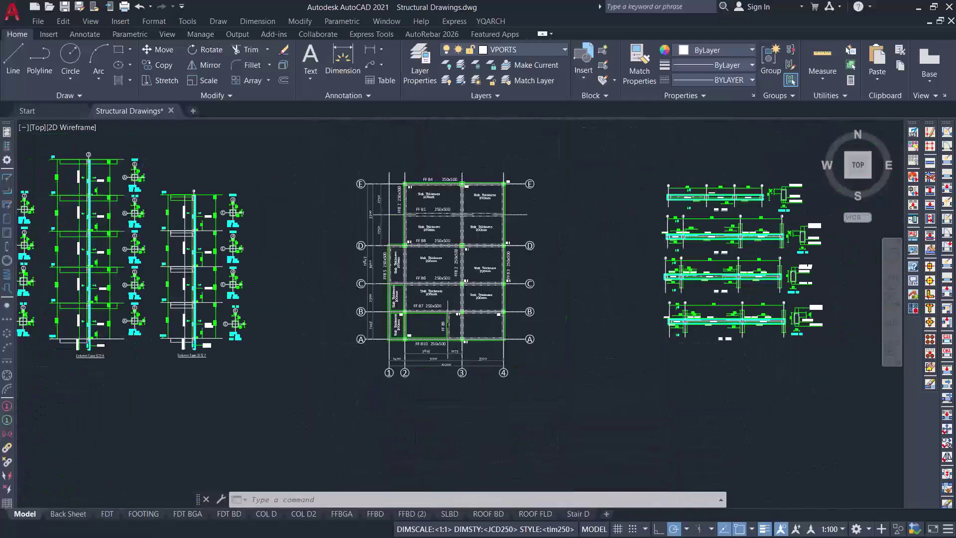
scroll(419, 278, "up", 5)
scroll(419, 278, "down", 5)
scroll(669, 249, "up", 6)
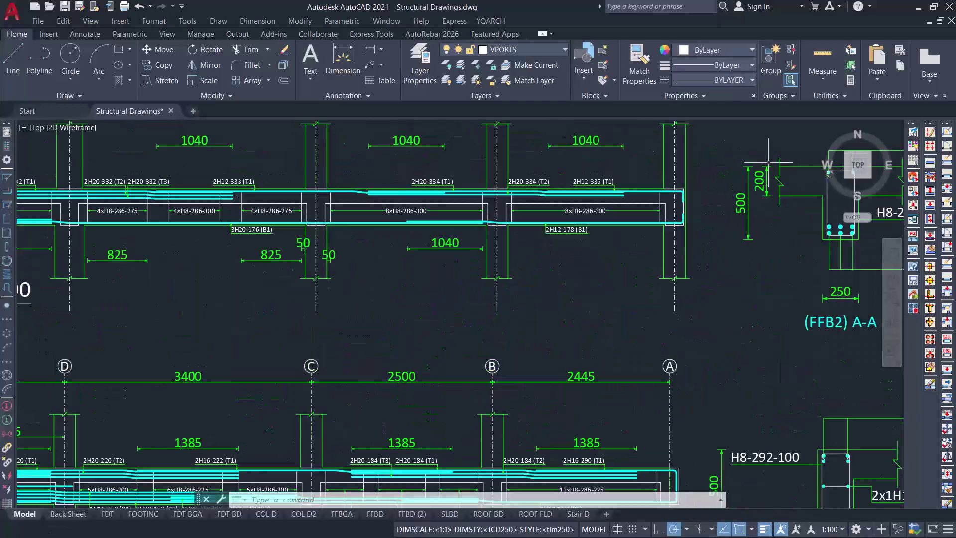
scroll(668, 249, "down", 5)
scroll(644, 252, "up", 5)
scroll(644, 252, "down", 6)
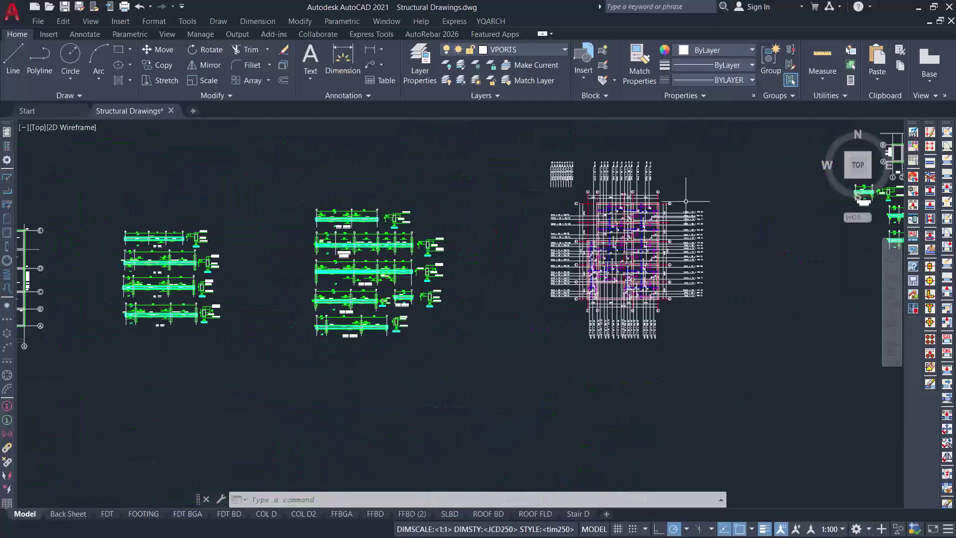
scroll(515, 197, "up", 6)
scroll(515, 197, "down", 10)
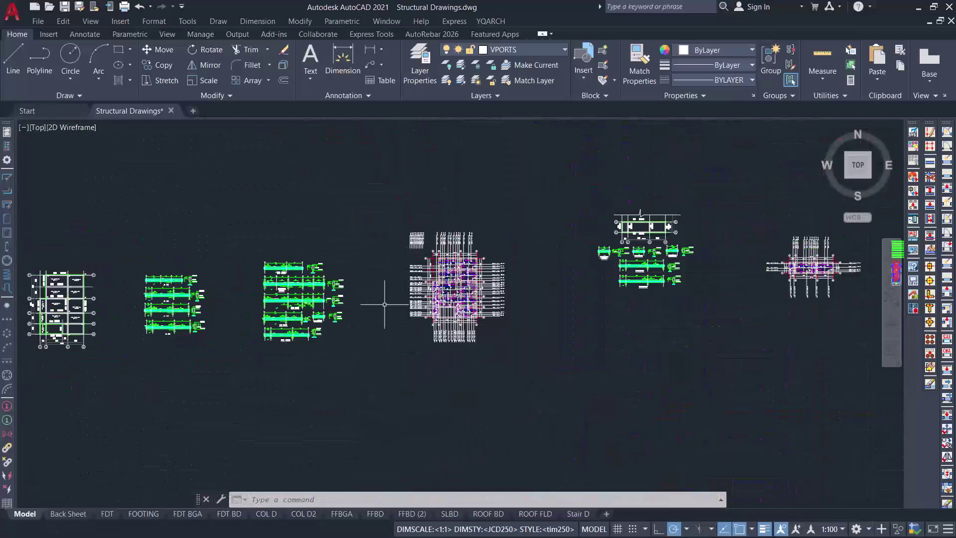